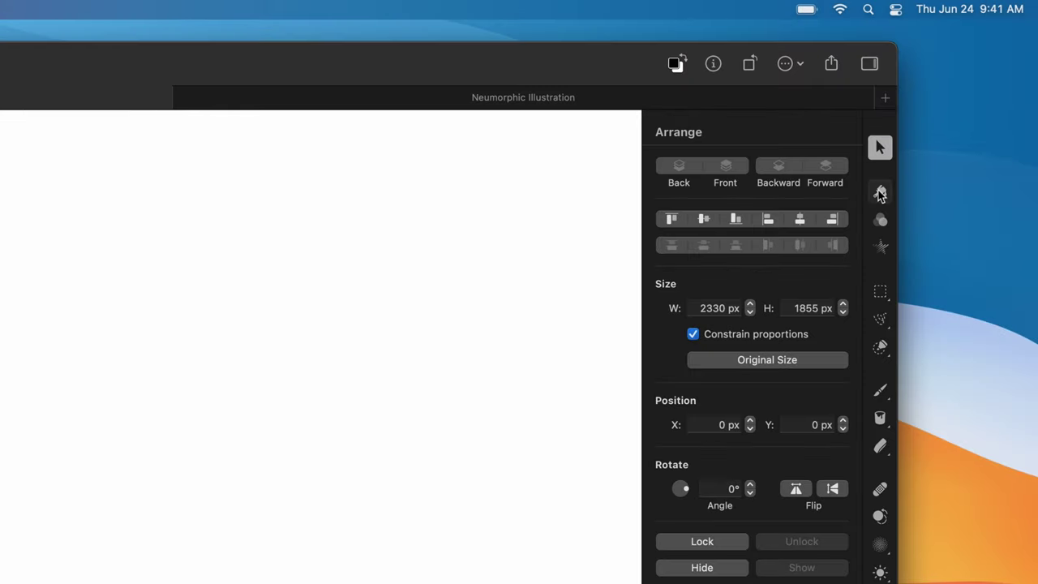
# Step: Switch to the Style tool to show the current layer's style settings
pyautogui.click(942, 116)
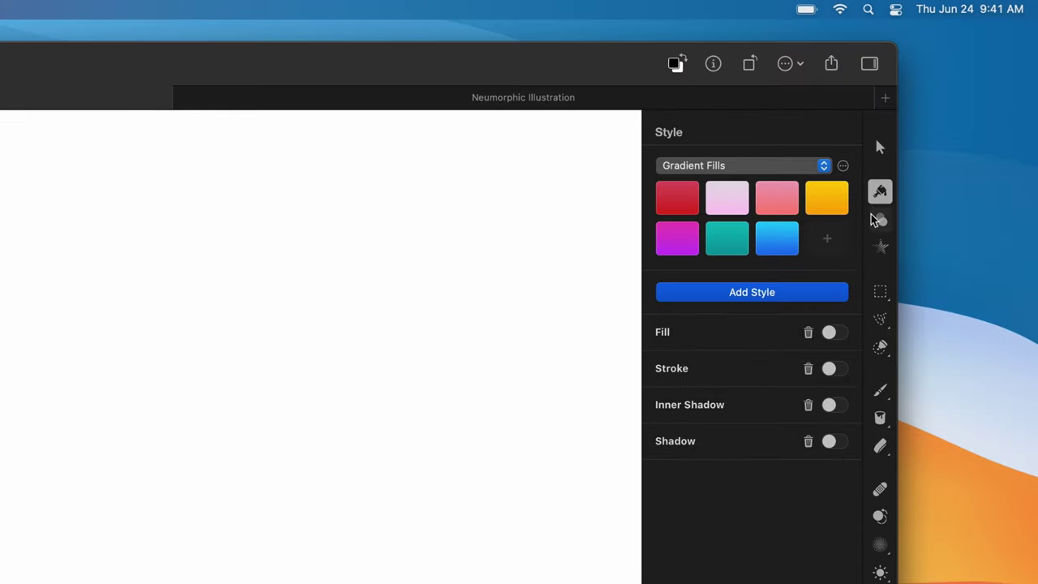
# Step: Turn on a Fill for the background layer and set it to hex F0F0F3
pyautogui.click(837, 332)
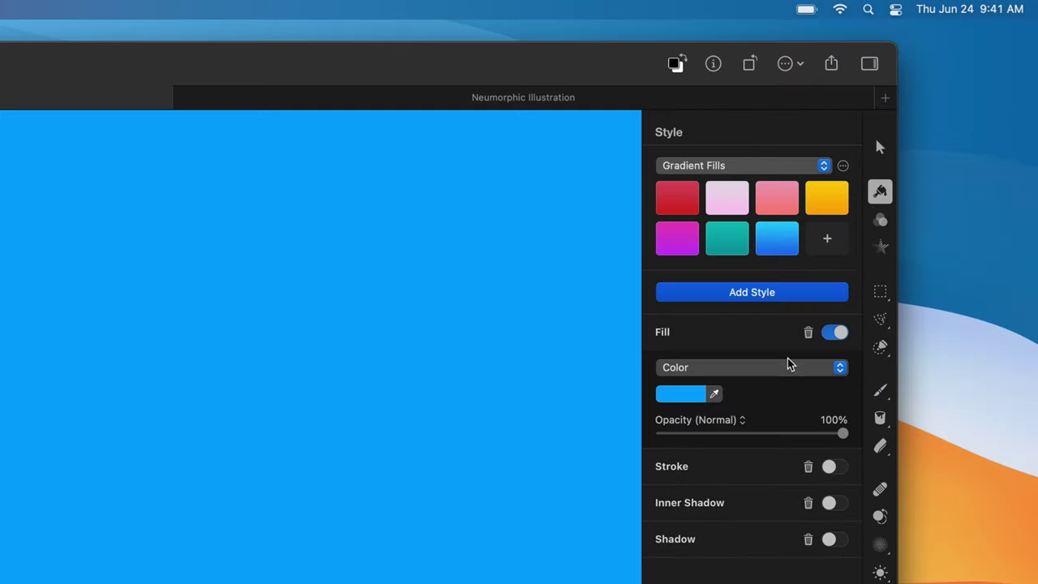
pyautogui.click(698, 394)
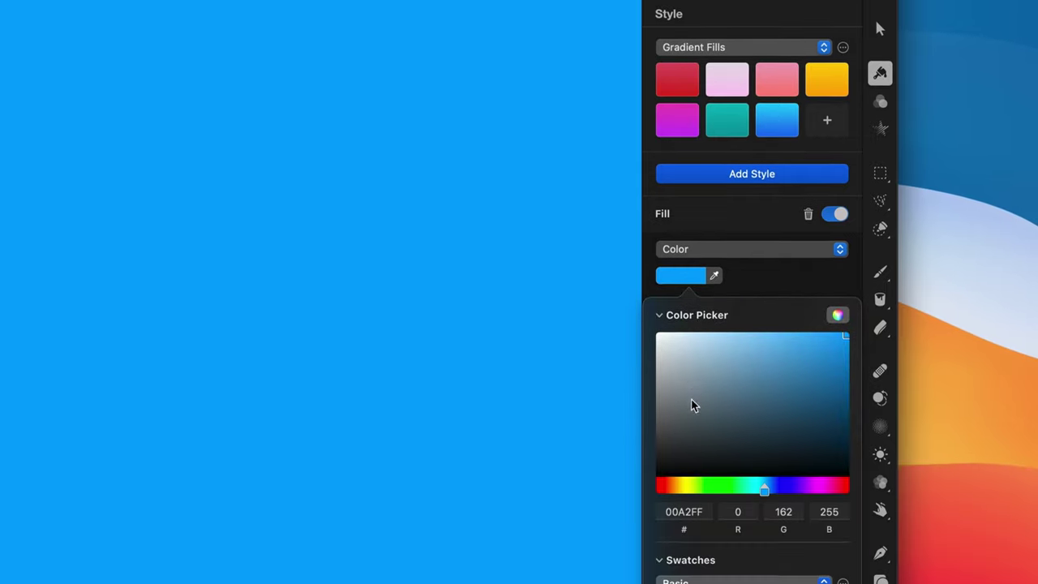
pyautogui.doubleClick(683, 512)
pyautogui.press('BackSpace')
pyautogui.write('F0')
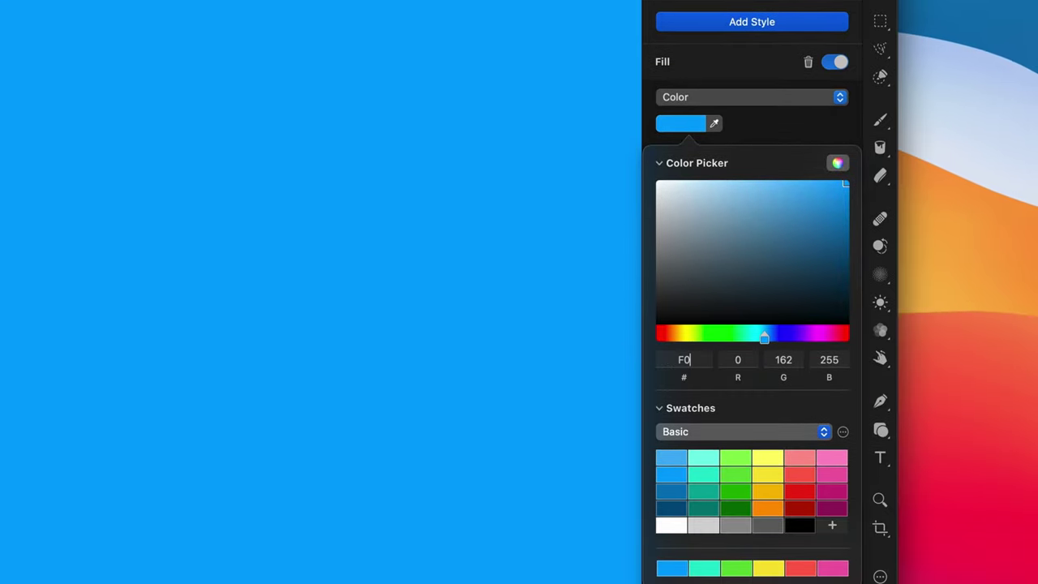
pyautogui.write('F0F3')
pyautogui.press('Return')
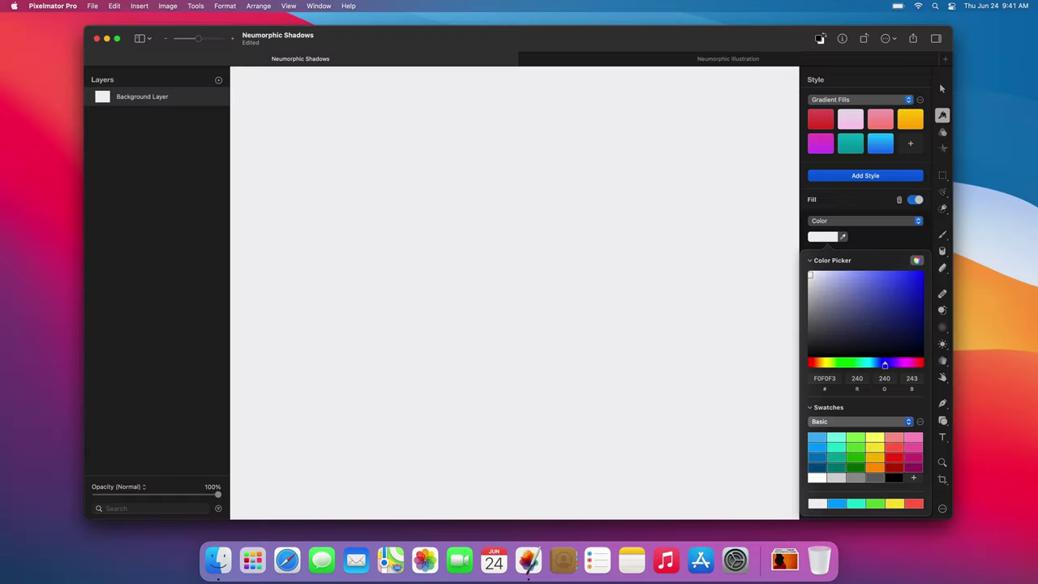
pyautogui.press('Escape')
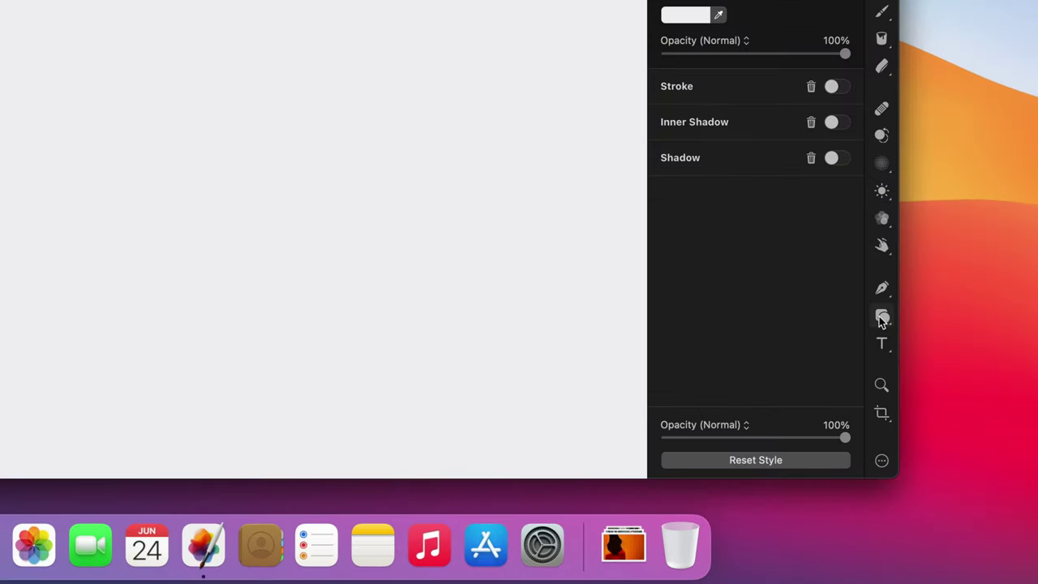
# Step: Add an Ellipse shape and enlarge it to a 1179 × 1179 px centred circle
pyautogui.click(942, 421)
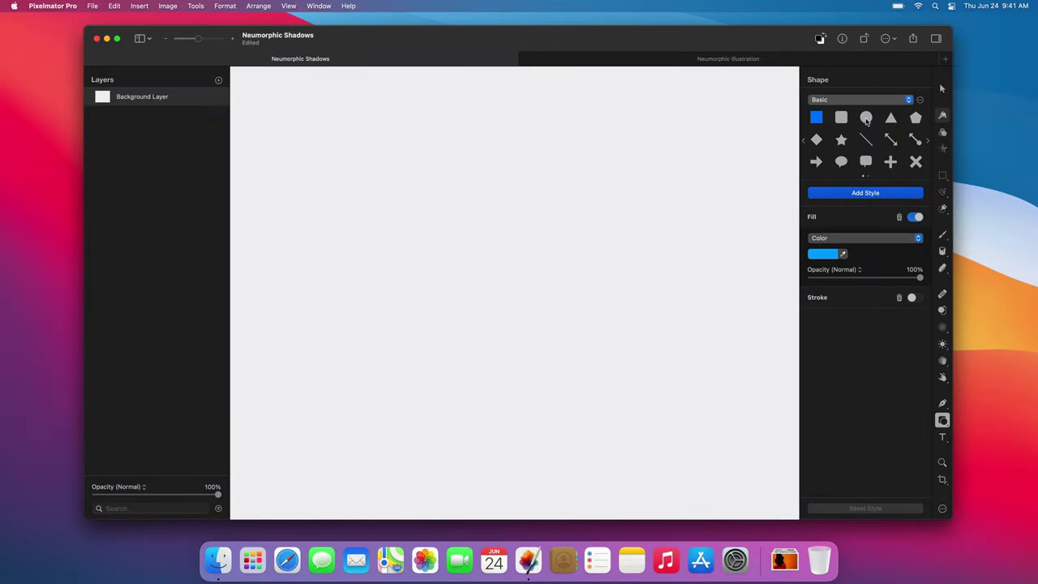
pyautogui.click(866, 118)
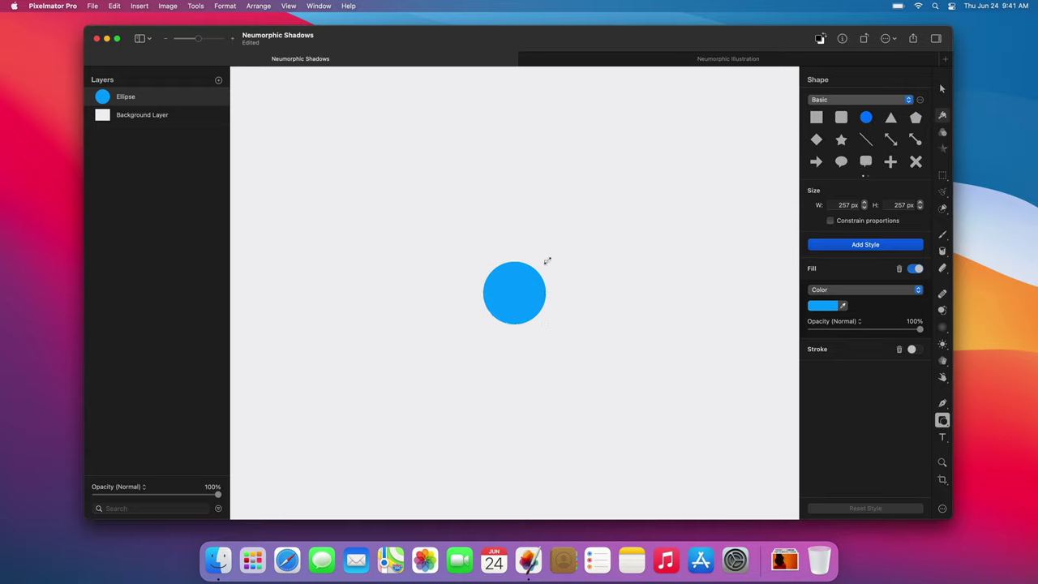
pyautogui.moveTo(547, 261); pyautogui.dragTo(688, 149)
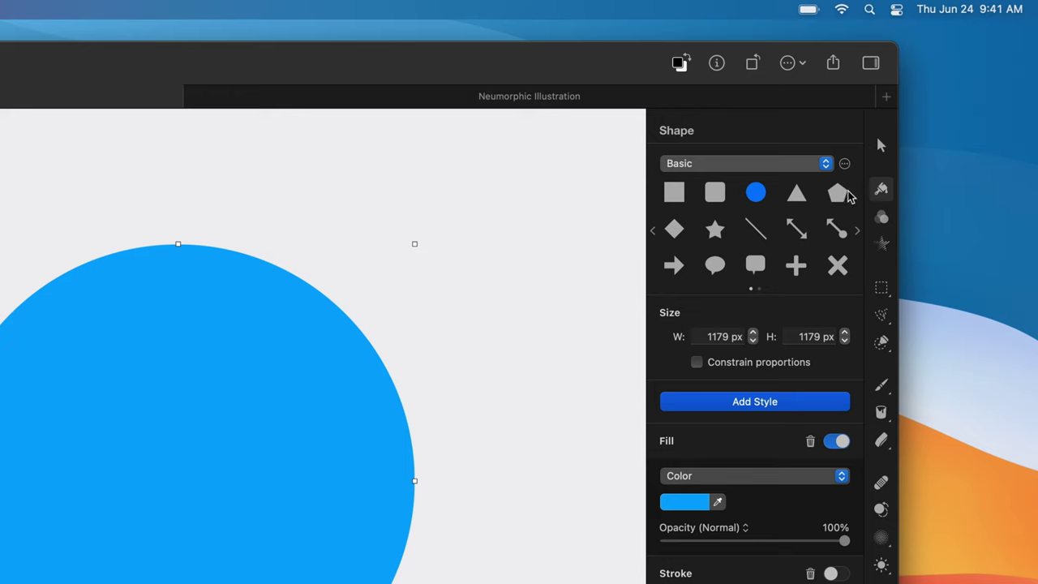
# Step: Eyedrop the background grey 240 240 243 into the circle's fill
pyautogui.click(879, 189)
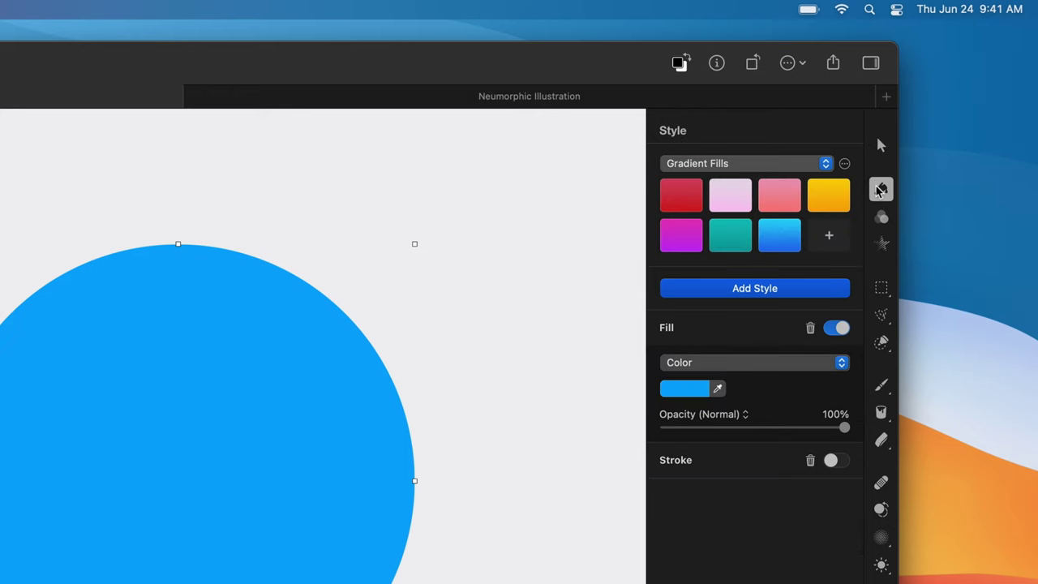
pyautogui.click(719, 389)
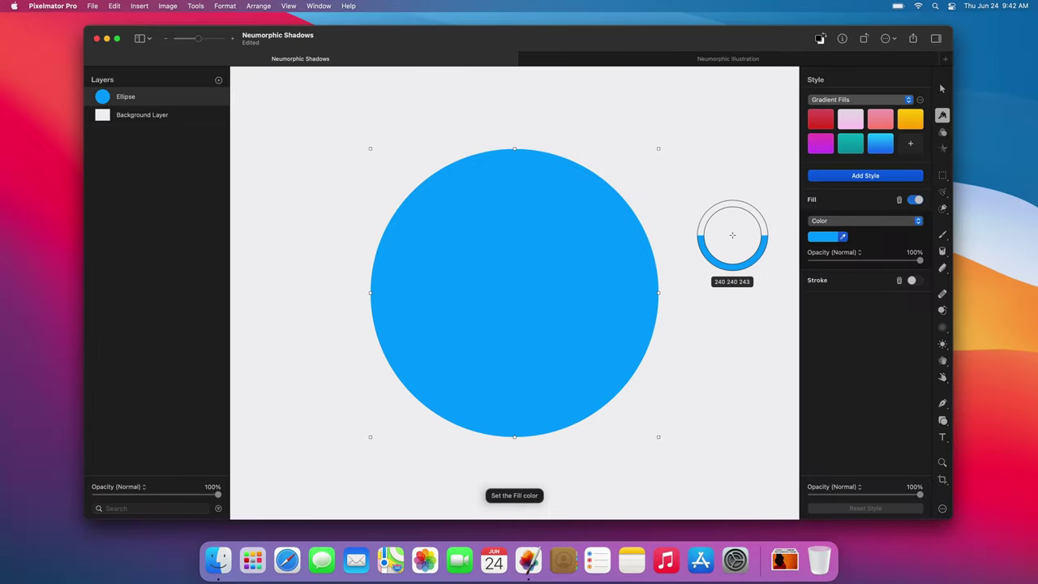
pyautogui.click(732, 236)
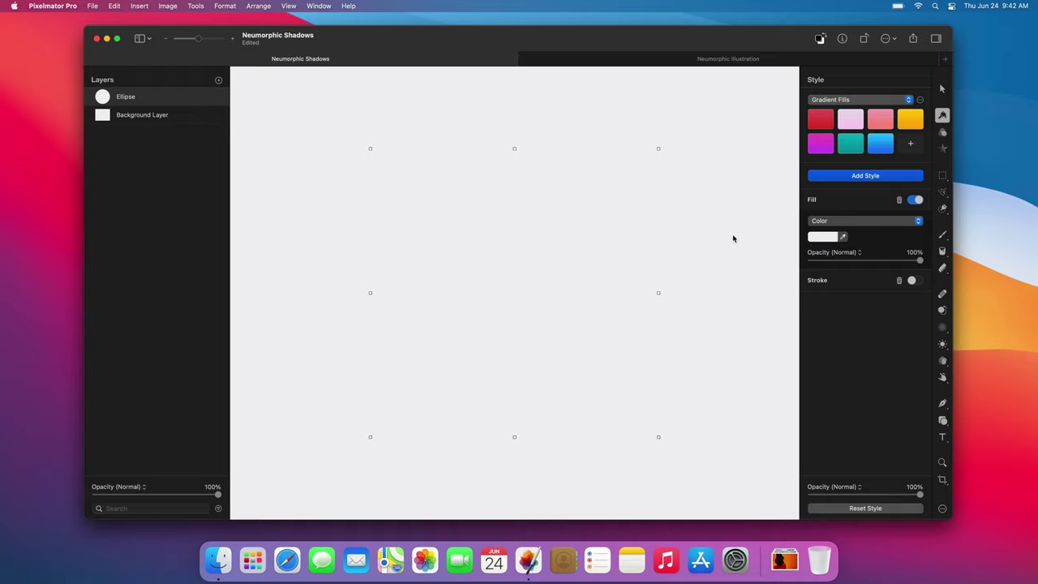
pyautogui.click(865, 177)
# Step: Add two drop shadows to the circle and delete its stroke
pyautogui.click(866, 306)
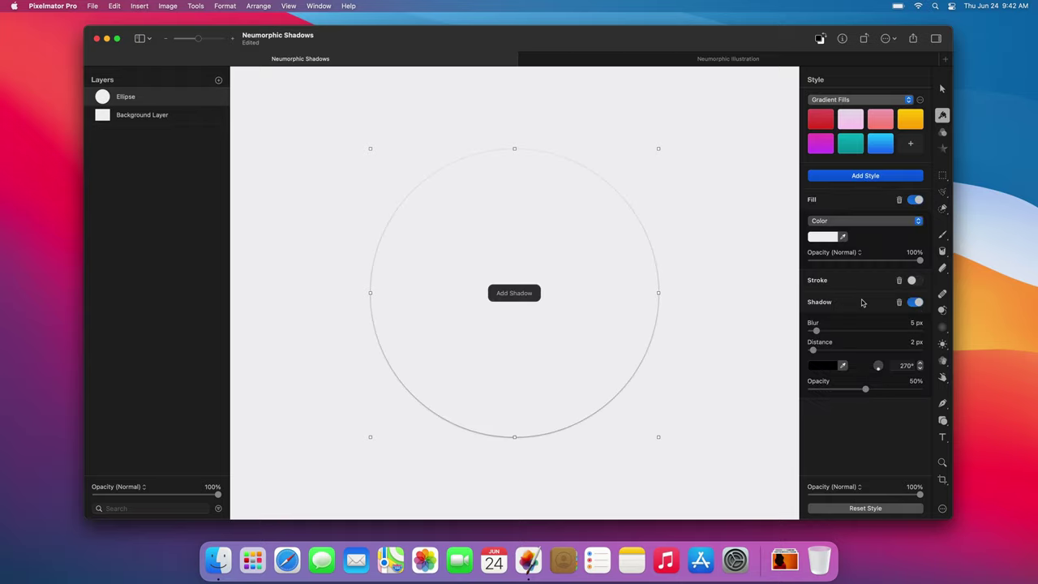
pyautogui.click(875, 177)
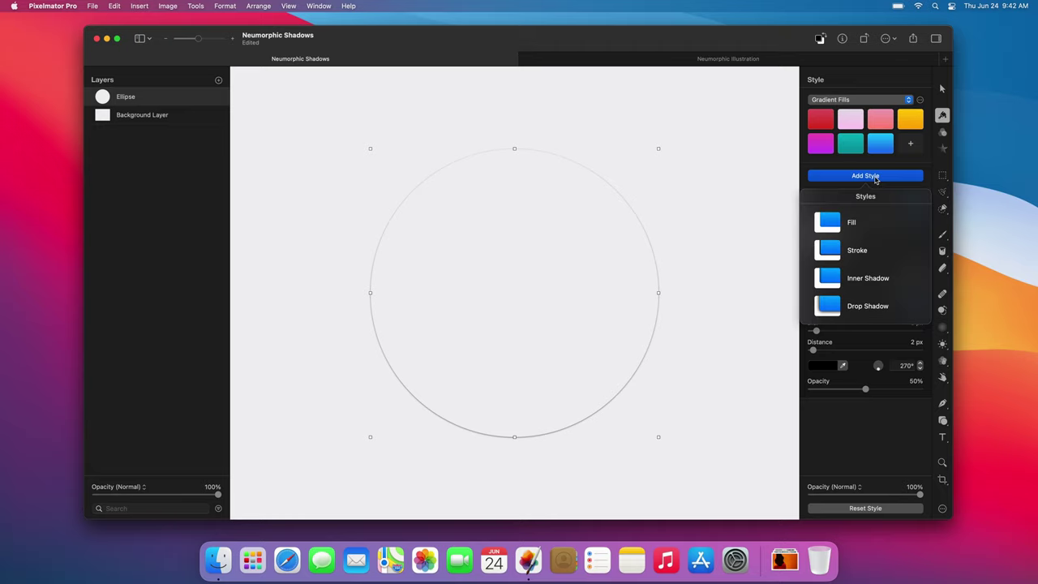
pyautogui.click(863, 307)
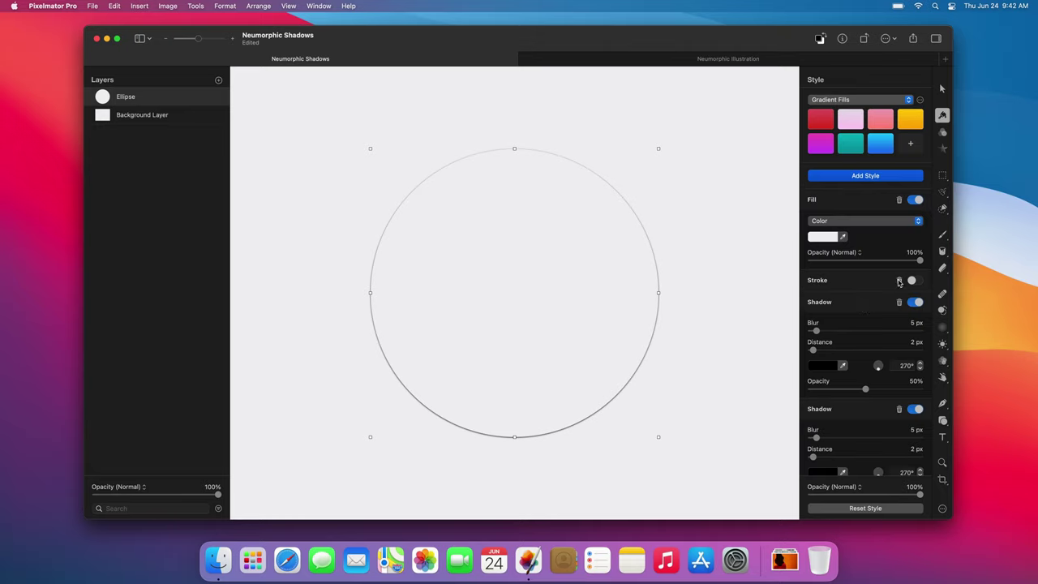
pyautogui.click(899, 280)
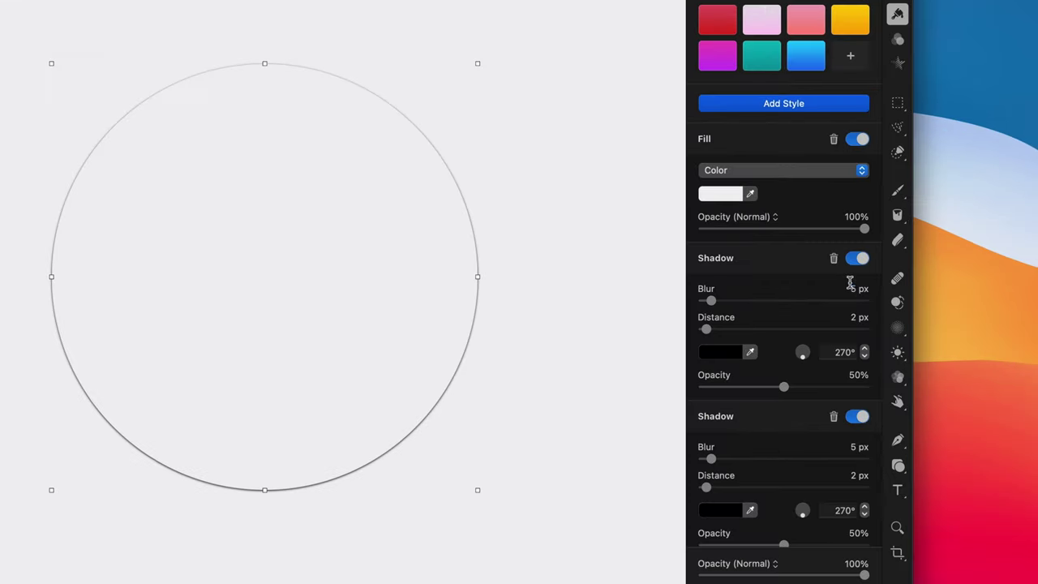
# Step: Give the first shadow 17 px blur, 11 px distance, 135° angle, 100% opacity, white colour
pyautogui.click(913, 301)
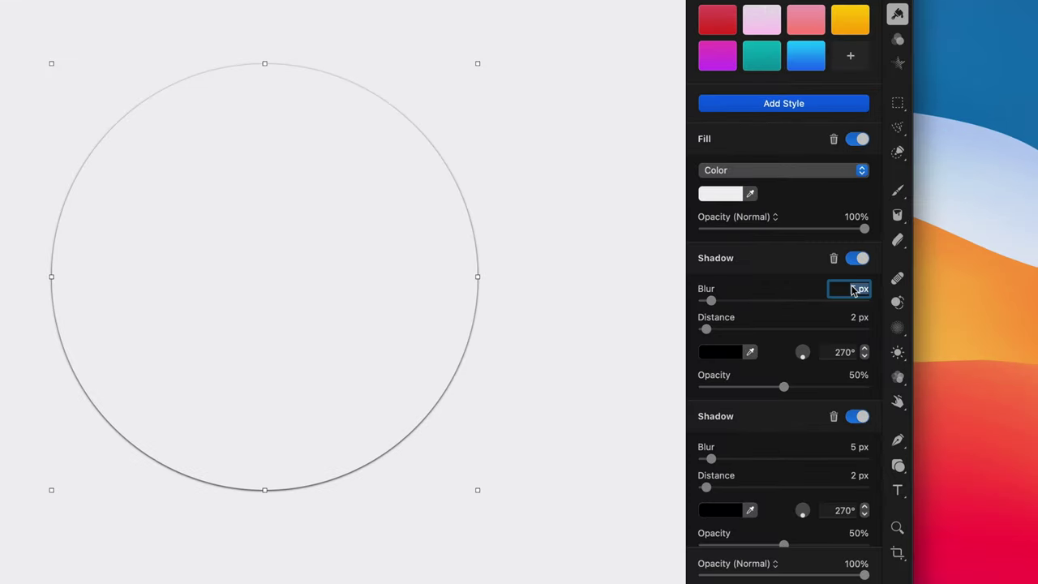
pyautogui.write('17')
pyautogui.press('Return')
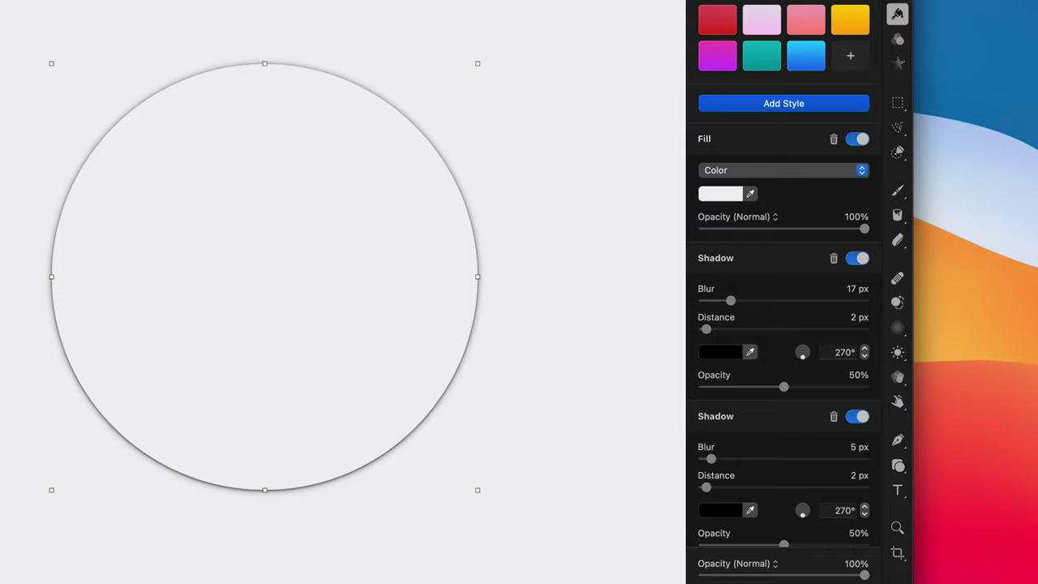
pyautogui.click(856, 316)
pyautogui.write('11')
pyautogui.press('Return')
pyautogui.click(847, 352)
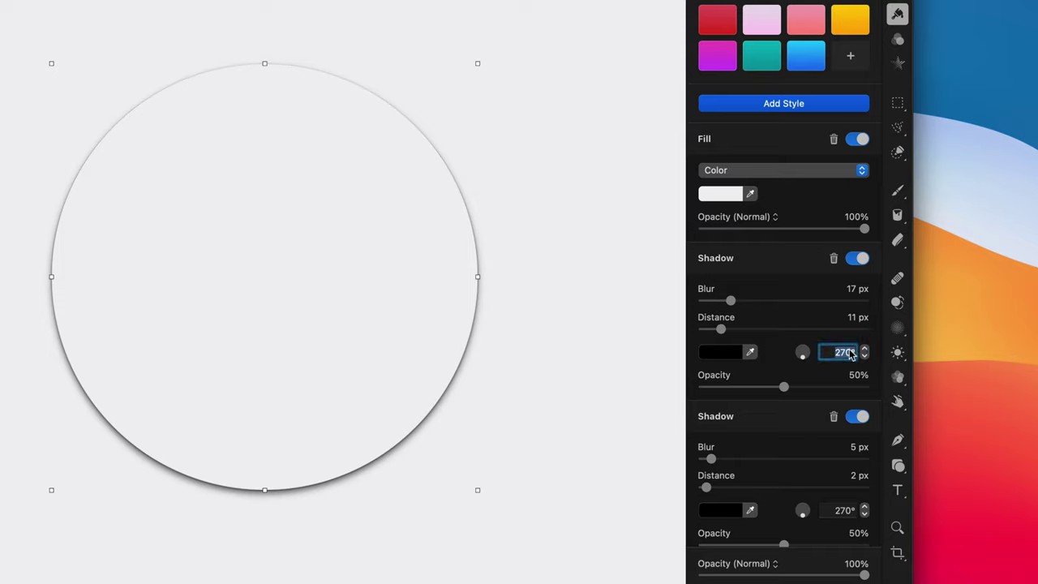
pyautogui.write('135')
pyautogui.press('Return')
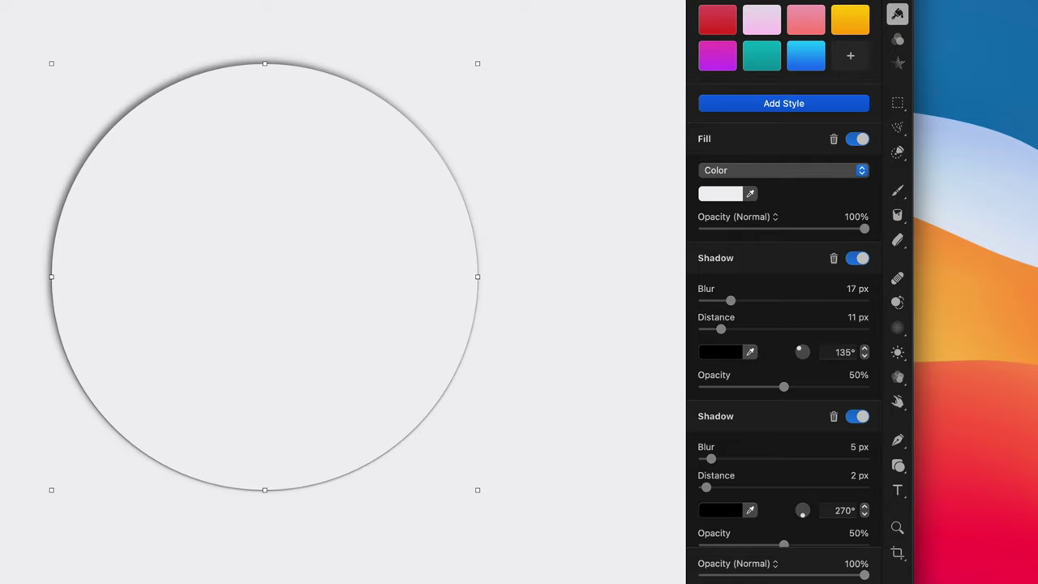
pyautogui.moveTo(783, 387); pyautogui.dragTo(864, 387)
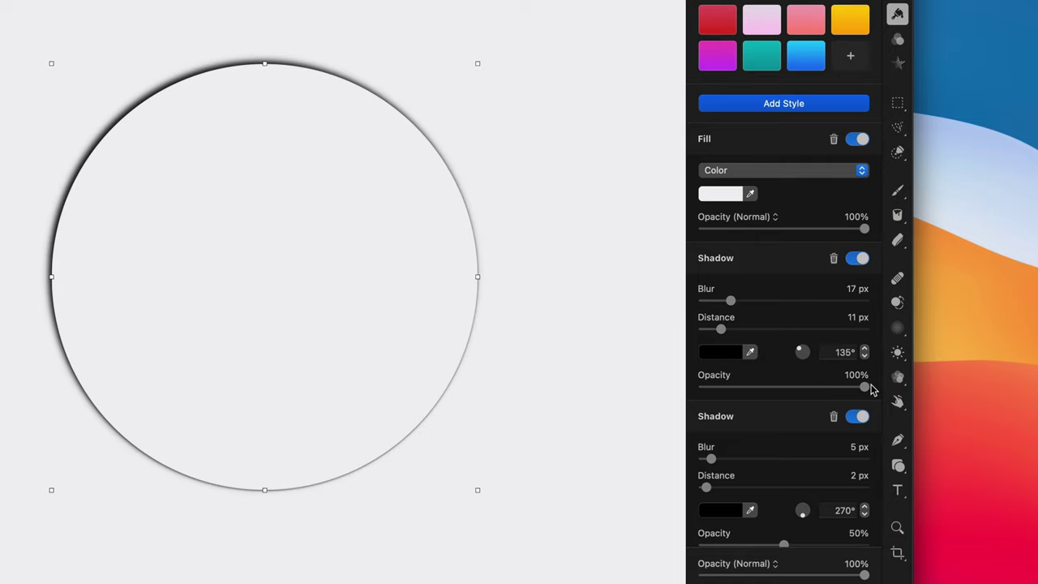
pyautogui.click(732, 355)
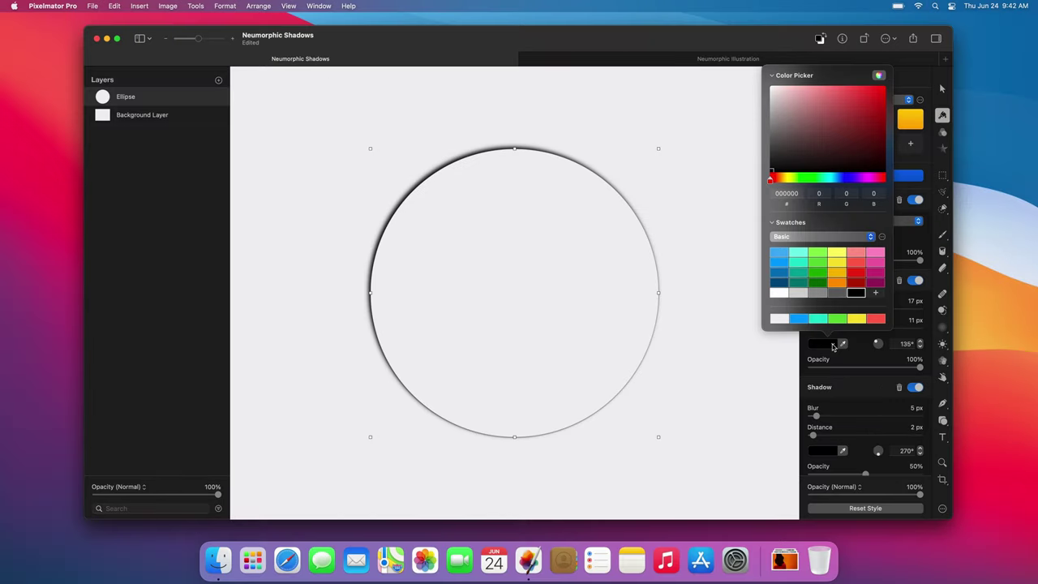
pyautogui.click(778, 294)
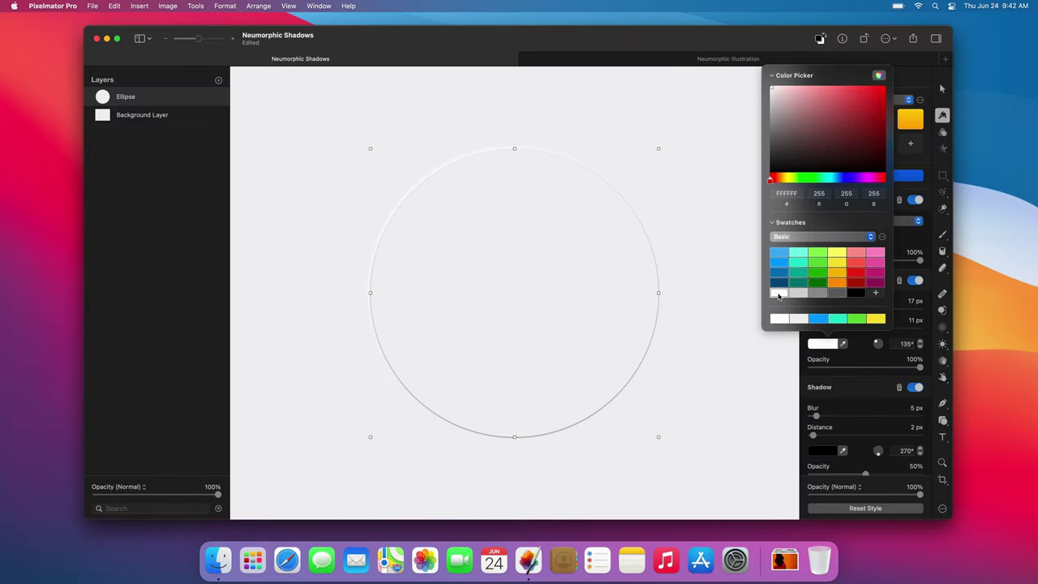
# Step: Set the second shadow to 17 px blur, 11 px distance and 315° angle
pyautogui.click(859, 347)
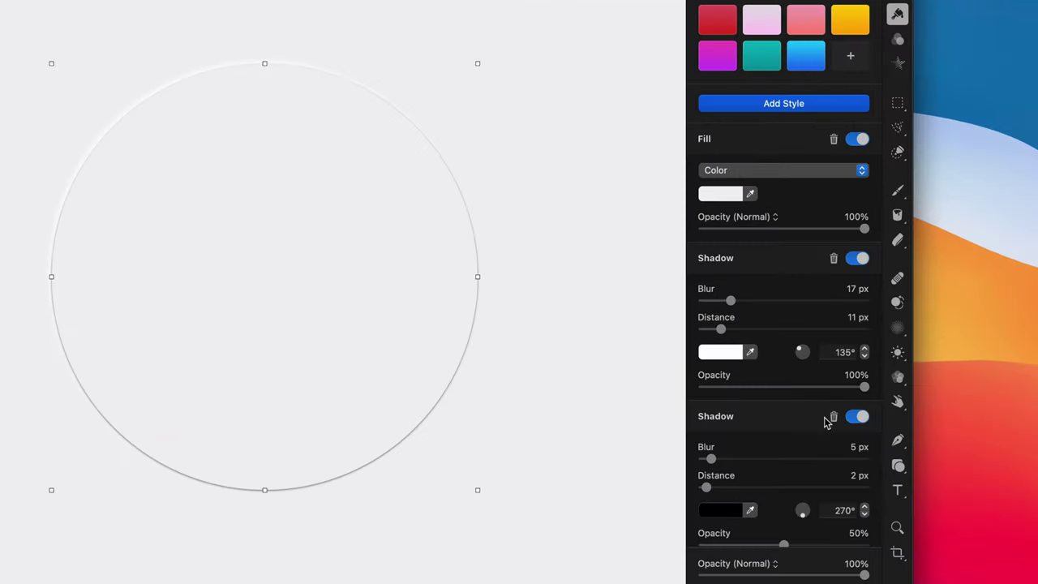
pyautogui.click(848, 445)
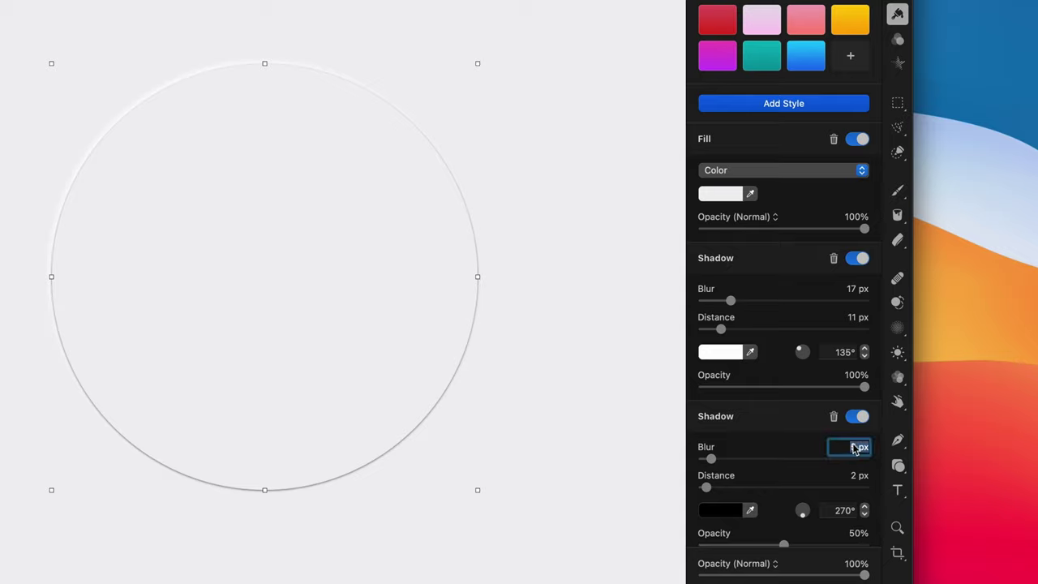
pyautogui.write('17')
pyautogui.press('Return')
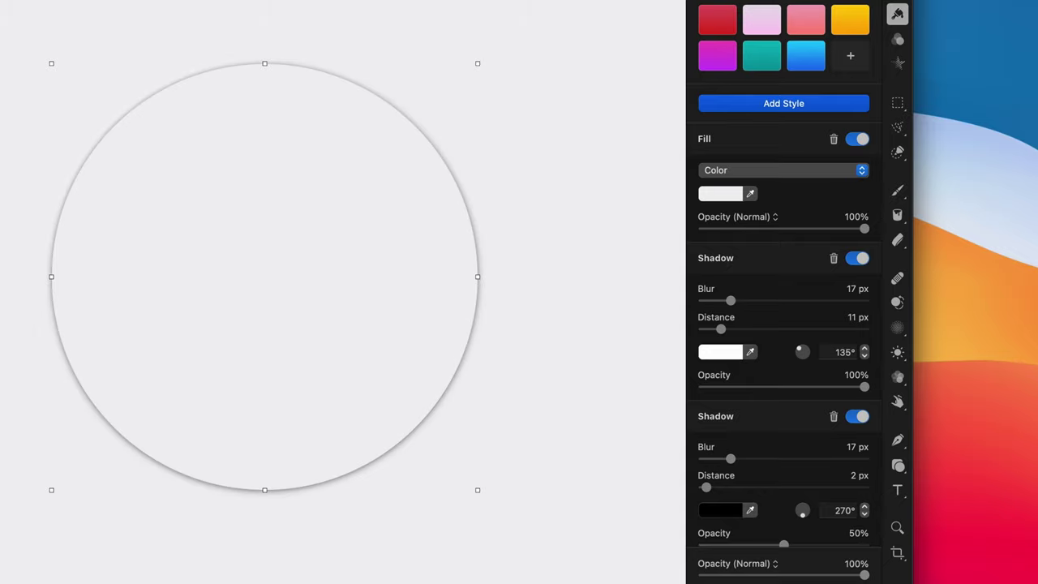
pyautogui.click(853, 475)
pyautogui.write('11')
pyautogui.press('Return')
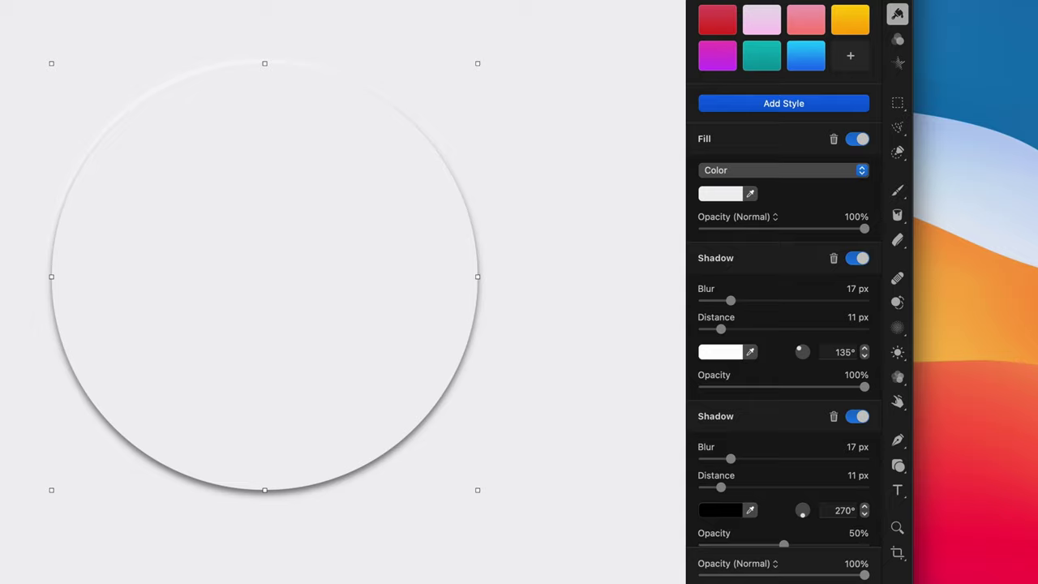
pyautogui.click(851, 509)
pyautogui.write('315')
pyautogui.press('Return')
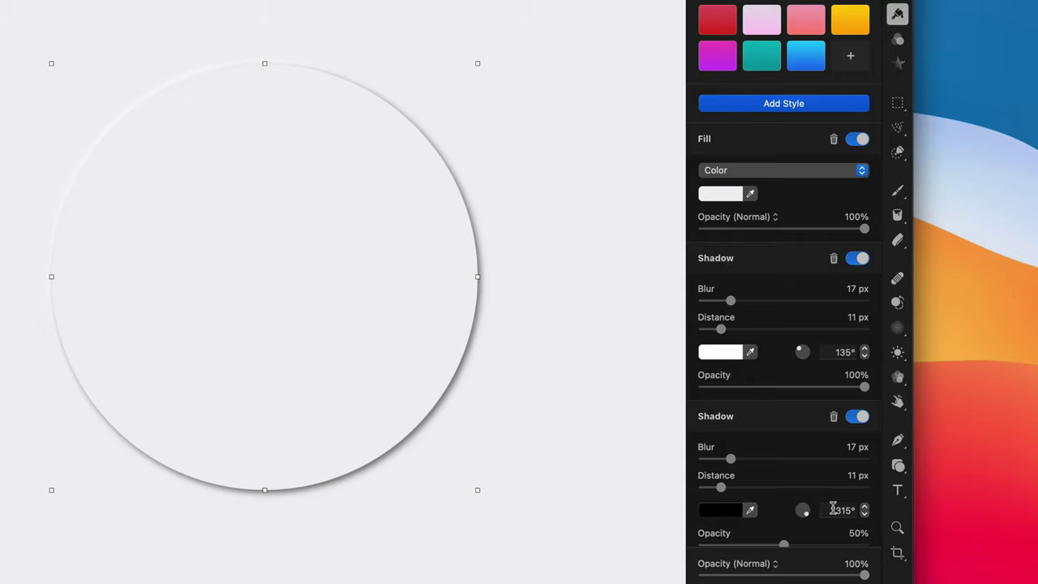
# Step: Colour the second shadow grey-lavender AEAEC0
pyautogui.click(736, 512)
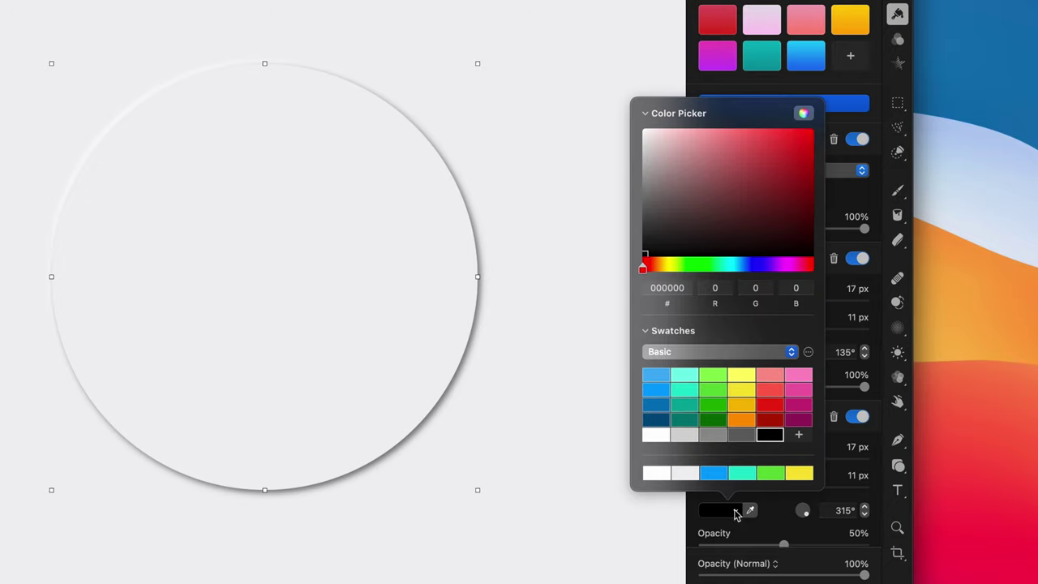
pyautogui.doubleClick(667, 289)
pyautogui.write('AEAEC0')
pyautogui.press('Return')
pyautogui.press('Escape')
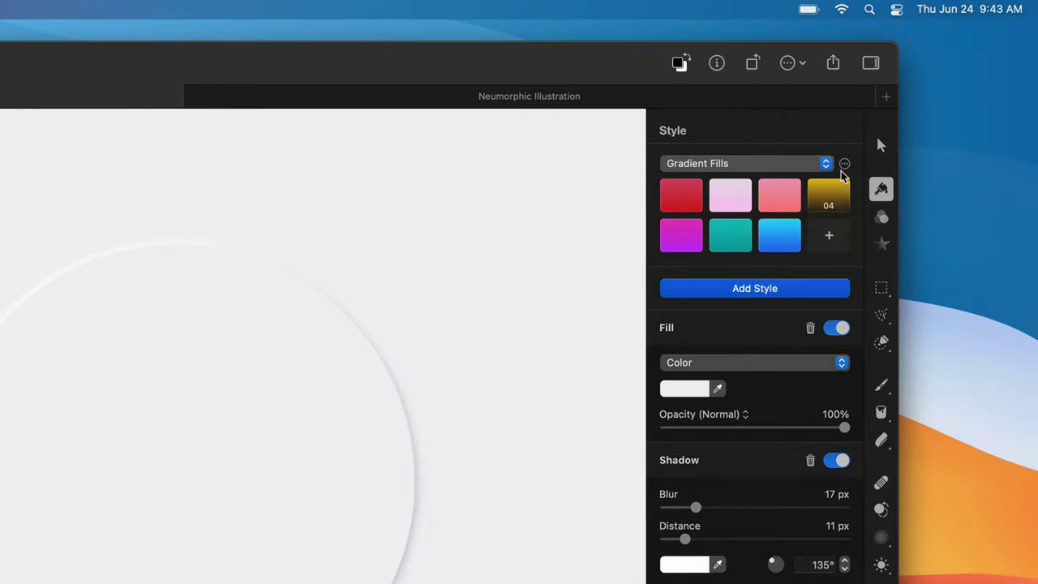
pyautogui.click(844, 163)
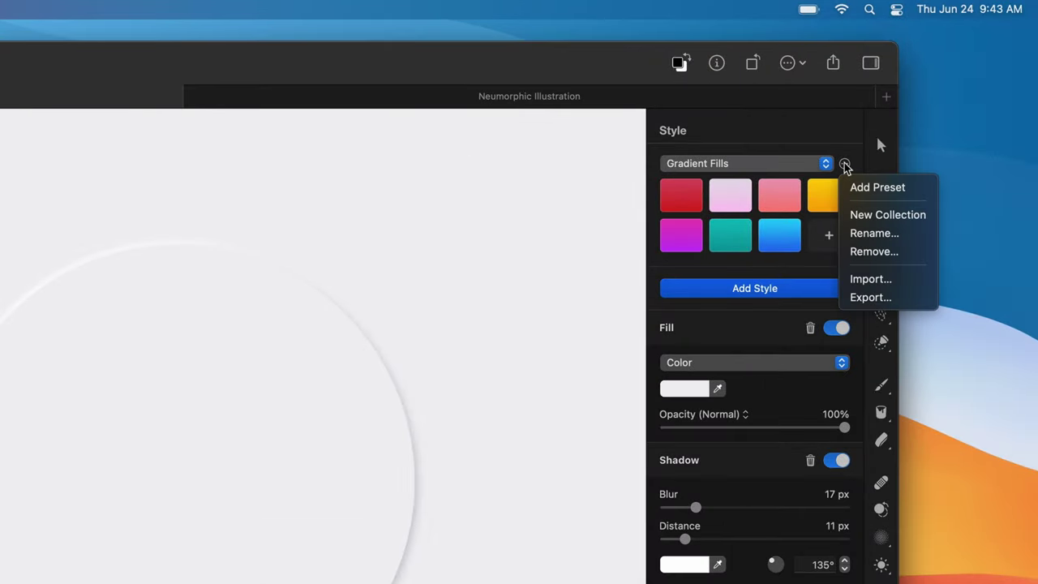
# Step: Create a new style collection named Neumorphic Shadows
pyautogui.click(860, 214)
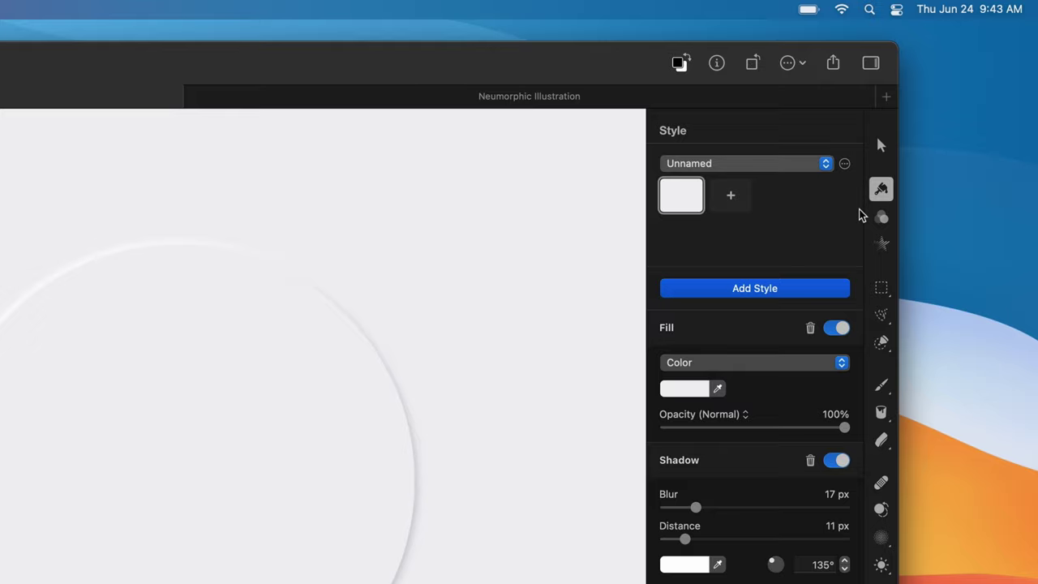
pyautogui.click(845, 164)
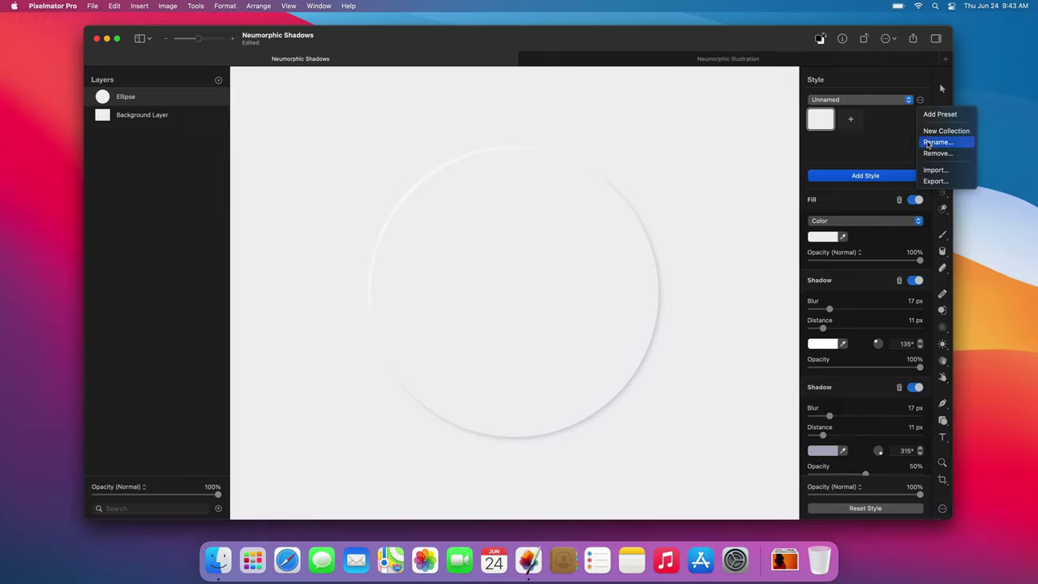
pyautogui.click(861, 235)
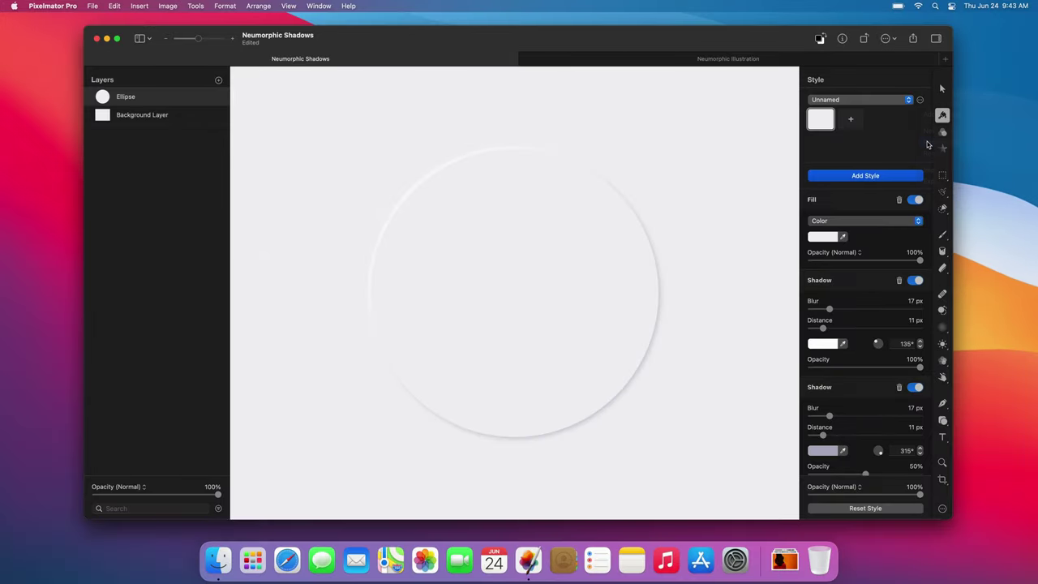
pyautogui.write('Neumo')
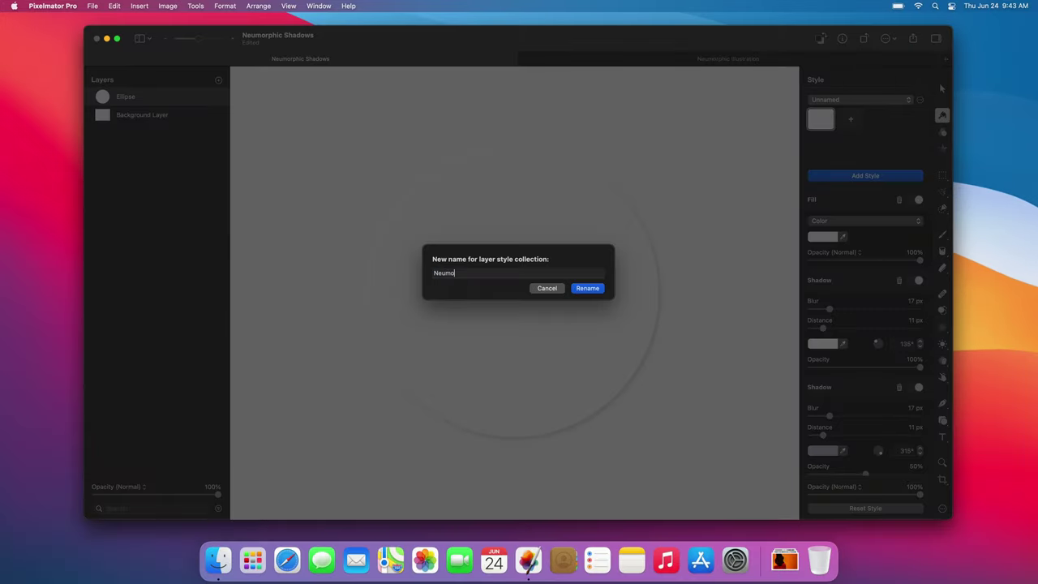
pyautogui.write('rphic Shadows')
pyautogui.press('Return')
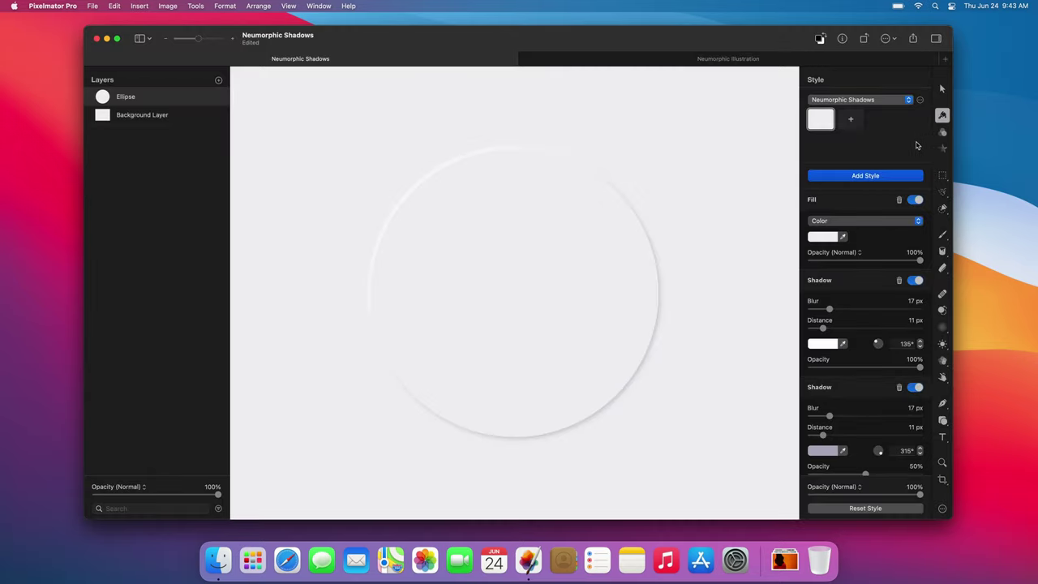
# Step: Rename the saved style preset to Raised
pyautogui.rightClick(822, 124)
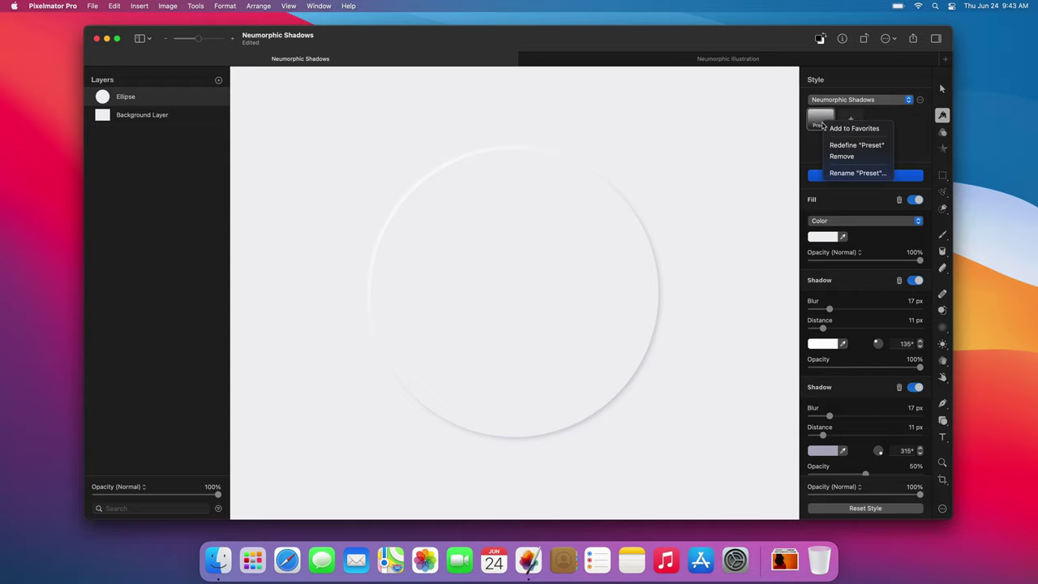
pyautogui.click(837, 174)
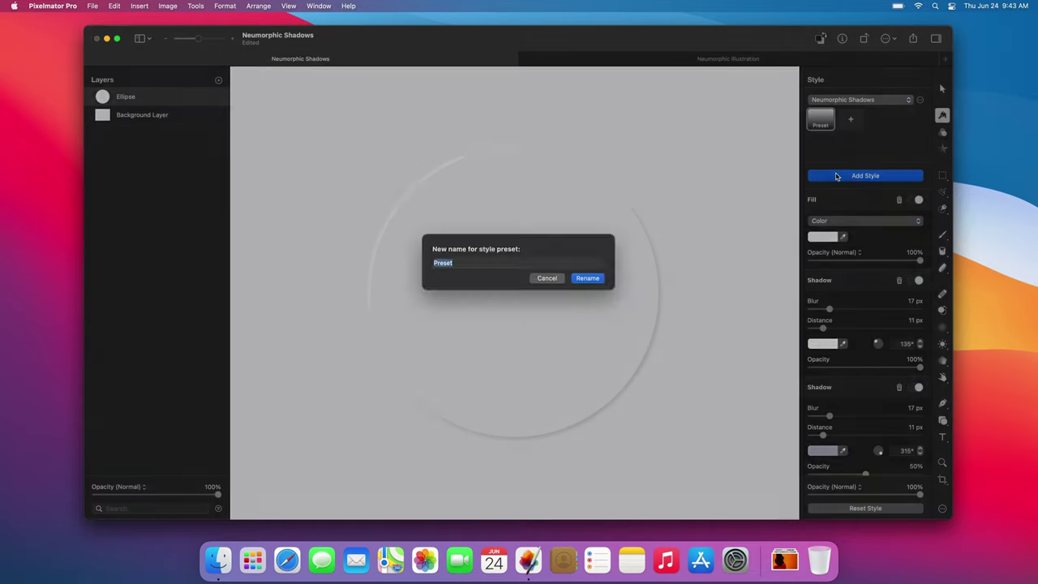
pyautogui.write('Raise')
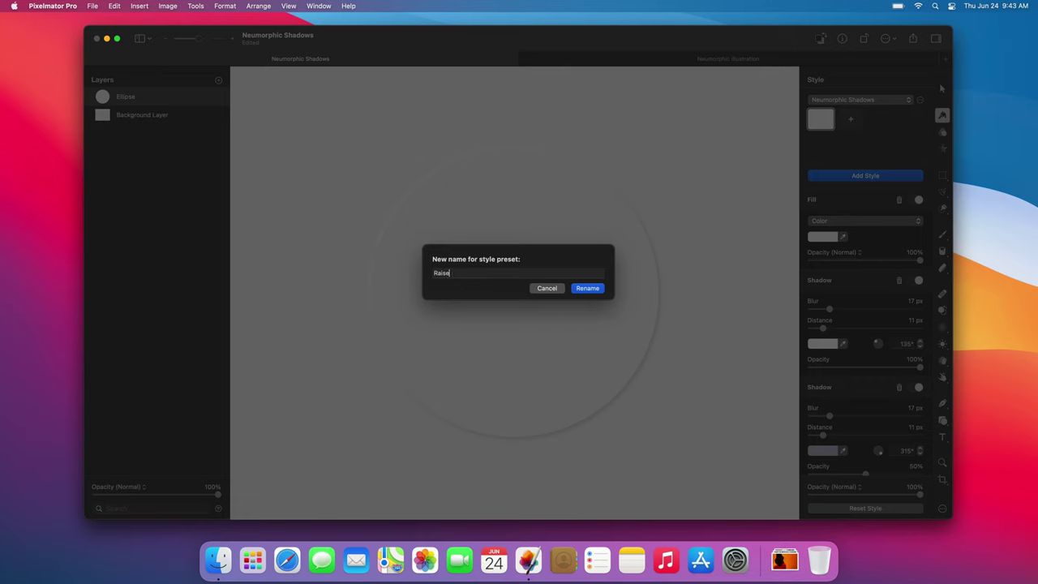
pyautogui.write('d')
pyautogui.press('Return')
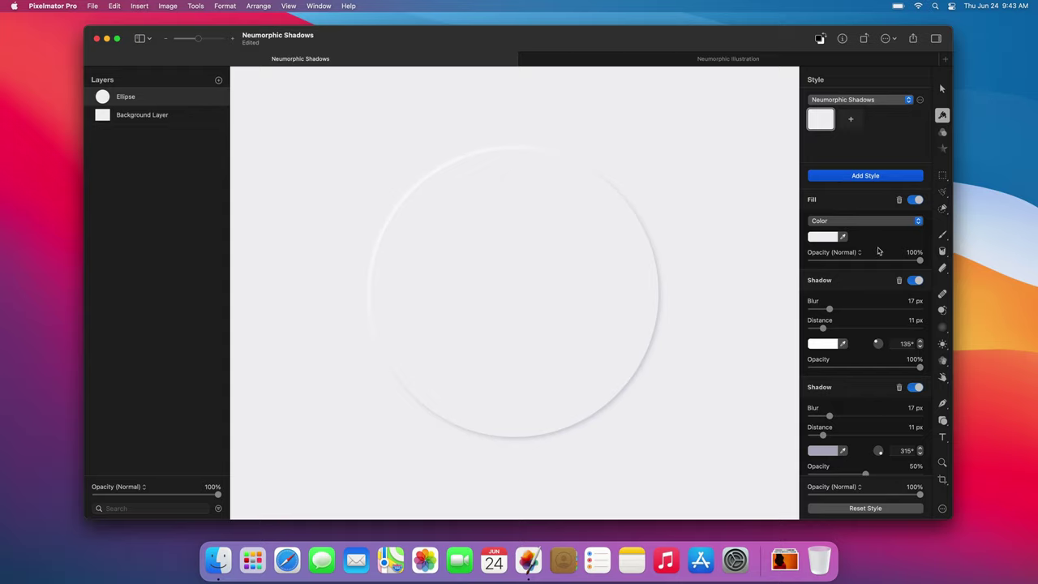
# Step: Delete both drop shadows from the circle and add two inner shadows
pyautogui.click(898, 280)
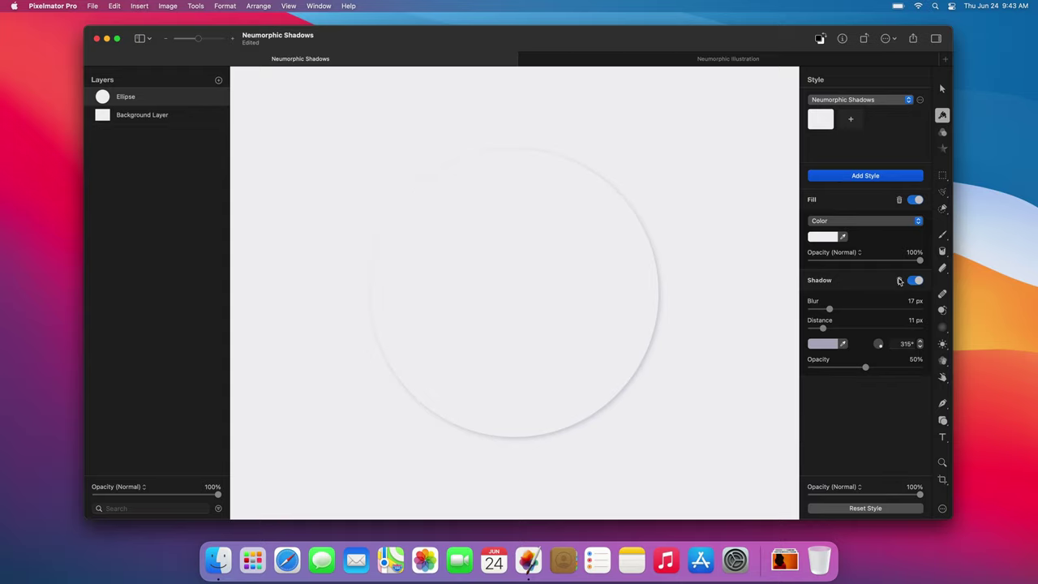
pyautogui.click(898, 280)
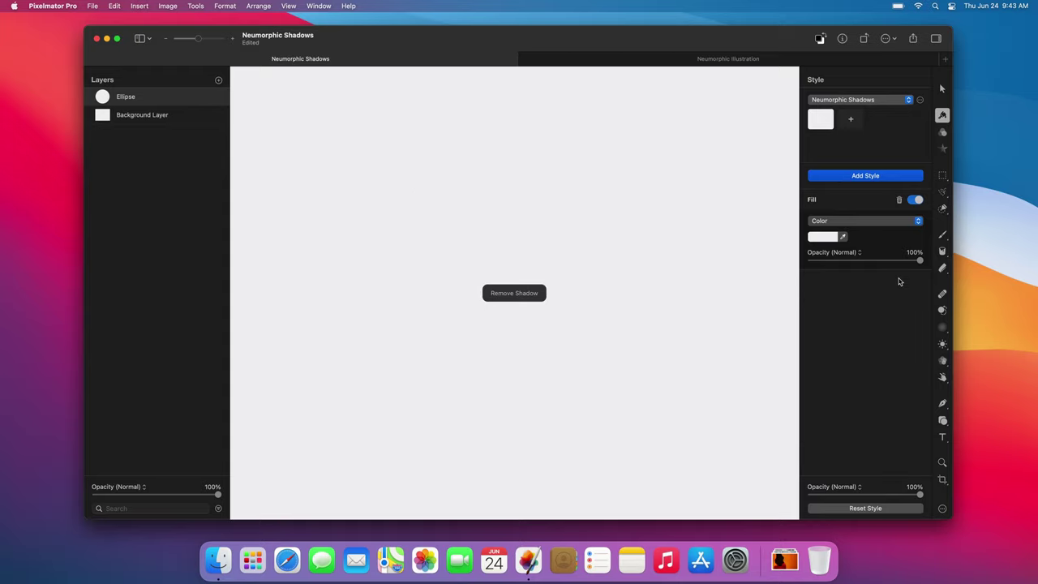
pyautogui.click(869, 178)
pyautogui.click(868, 277)
pyautogui.click(866, 178)
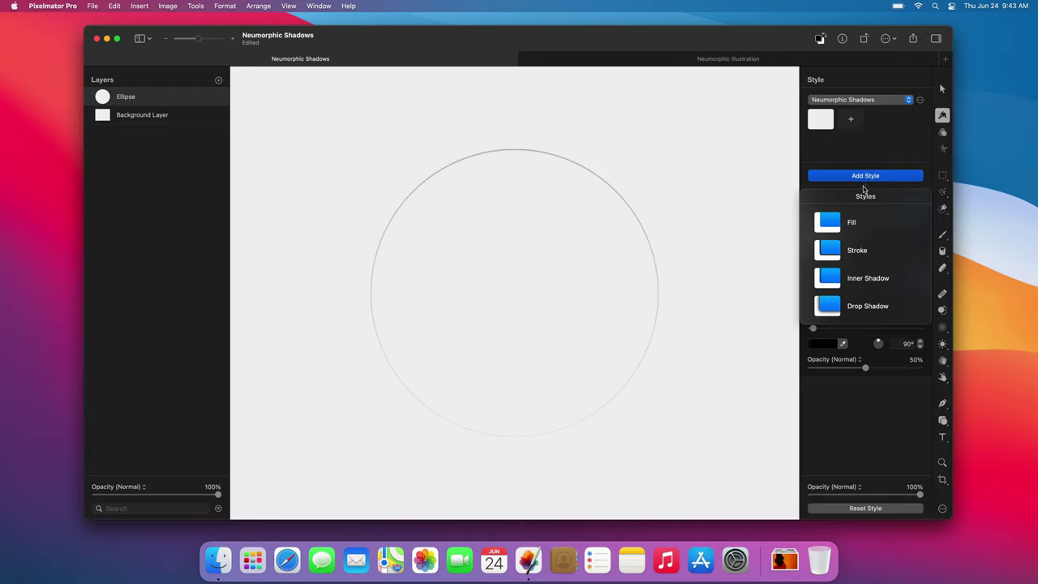
pyautogui.click(866, 277)
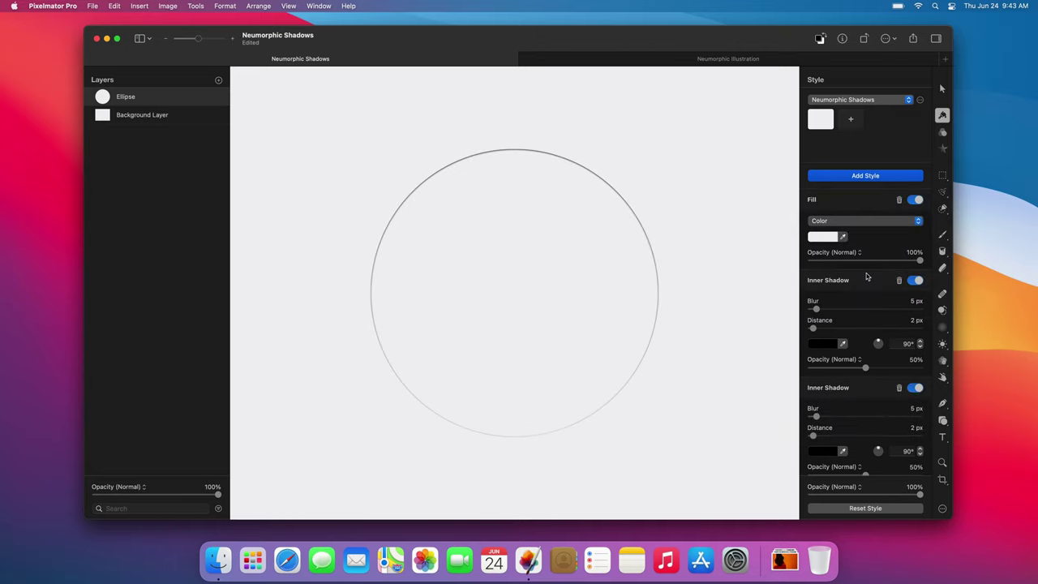
# Step: Set the first inner shadow to 17 px blur, 11 px distance, 135°, 60% opacity, grey-lavender AEAEC0
pyautogui.click(912, 301)
pyautogui.write('17')
pyautogui.press('Return')
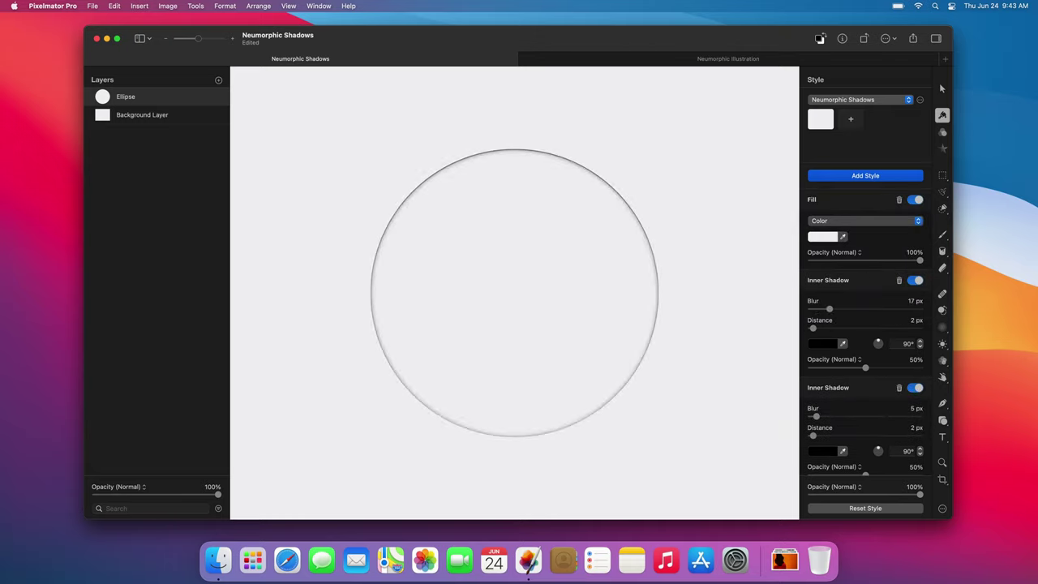
pyautogui.click(914, 320)
pyautogui.write('11')
pyautogui.press('Return')
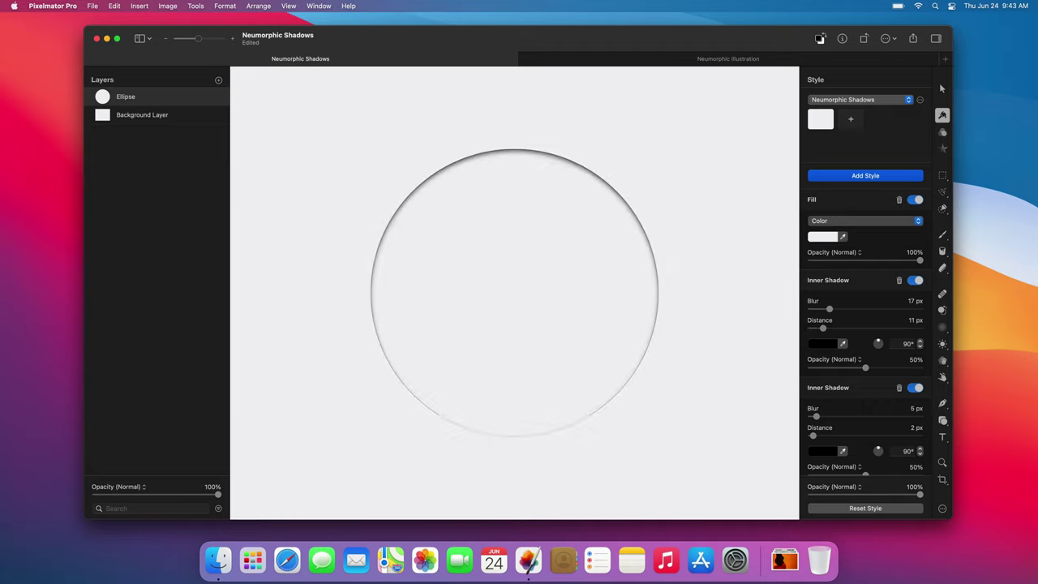
pyautogui.write('135')
pyautogui.press('Return')
pyautogui.click(915, 359)
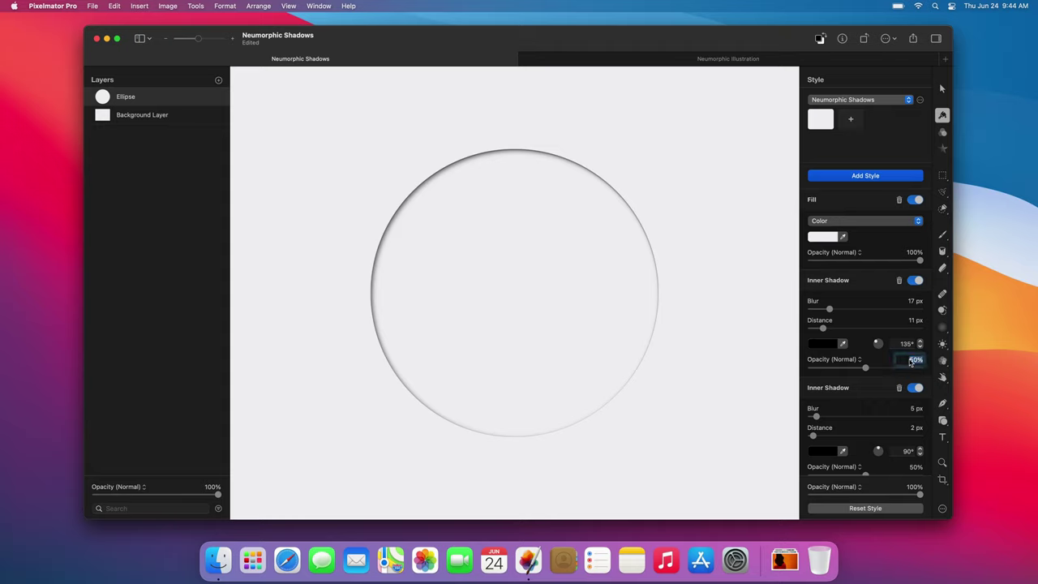
pyautogui.write('60')
pyautogui.press('Return')
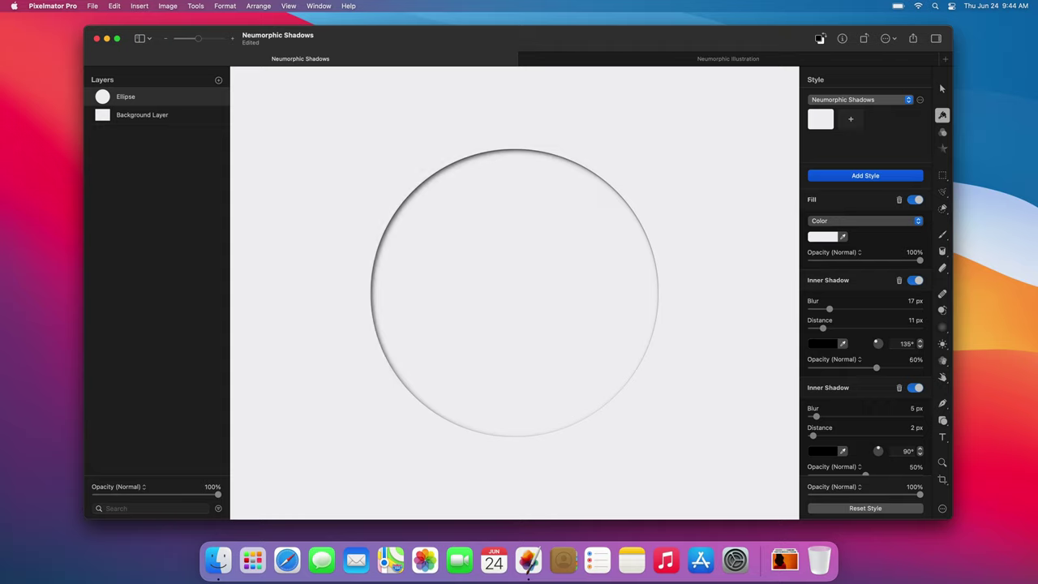
pyautogui.click(835, 347)
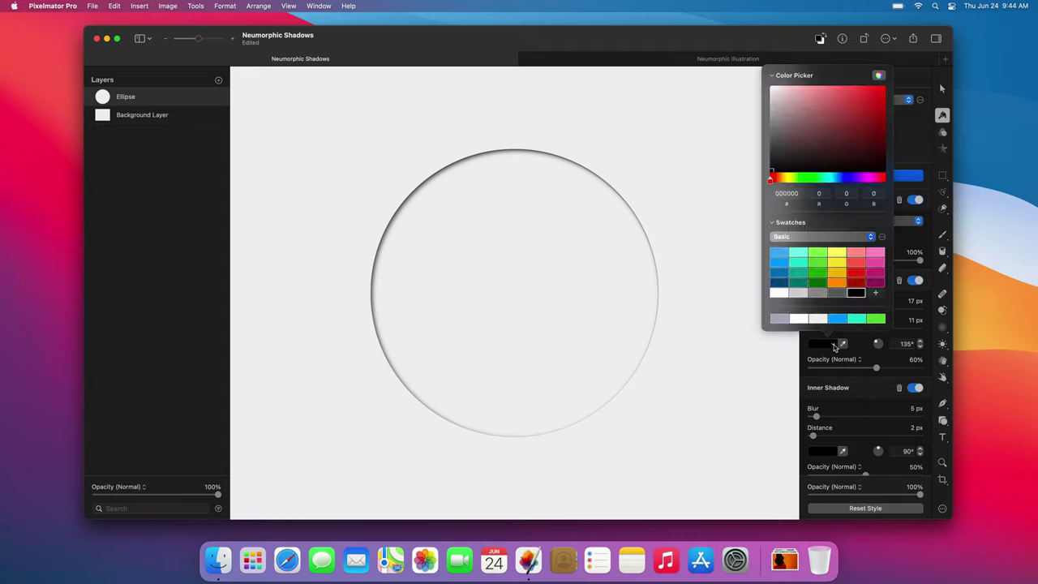
pyautogui.click(779, 318)
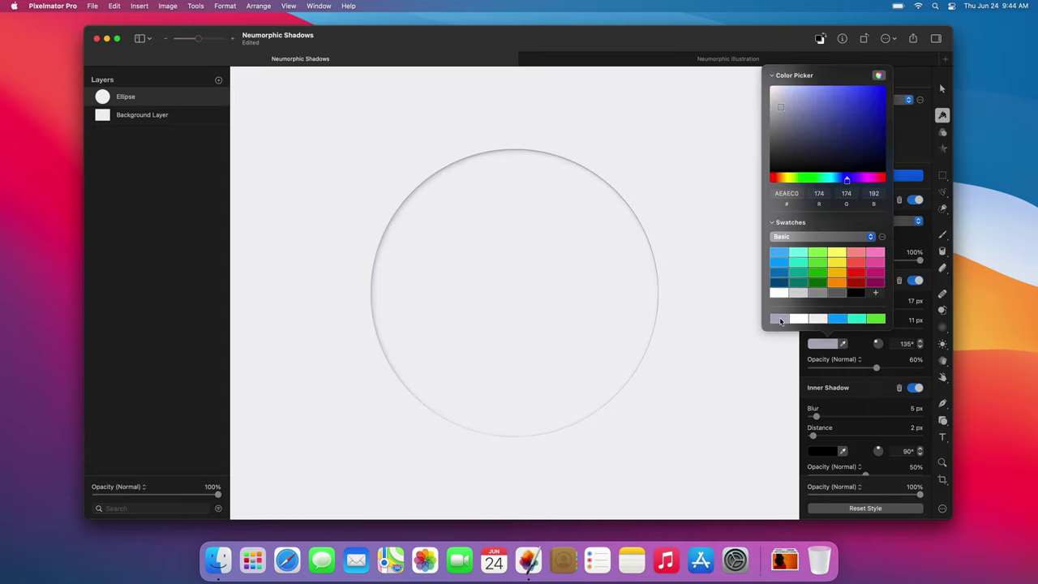
pyautogui.click(855, 347)
# Step: Set the second inner shadow to 17 px blur, 11 px distance, 315°, 100% opacity, white
pyautogui.scroll(-1, 854, 347)
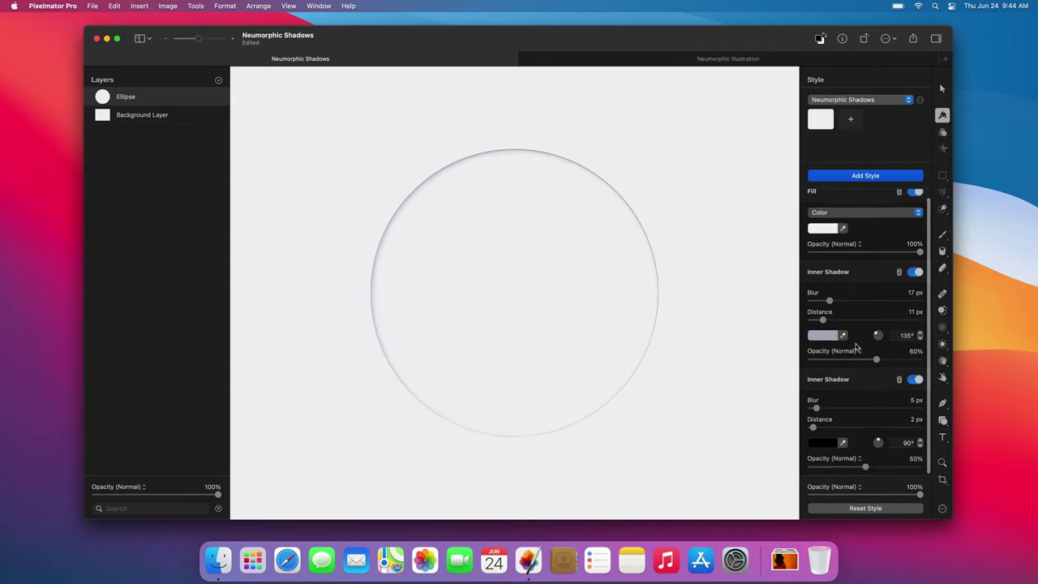
pyautogui.click(910, 399)
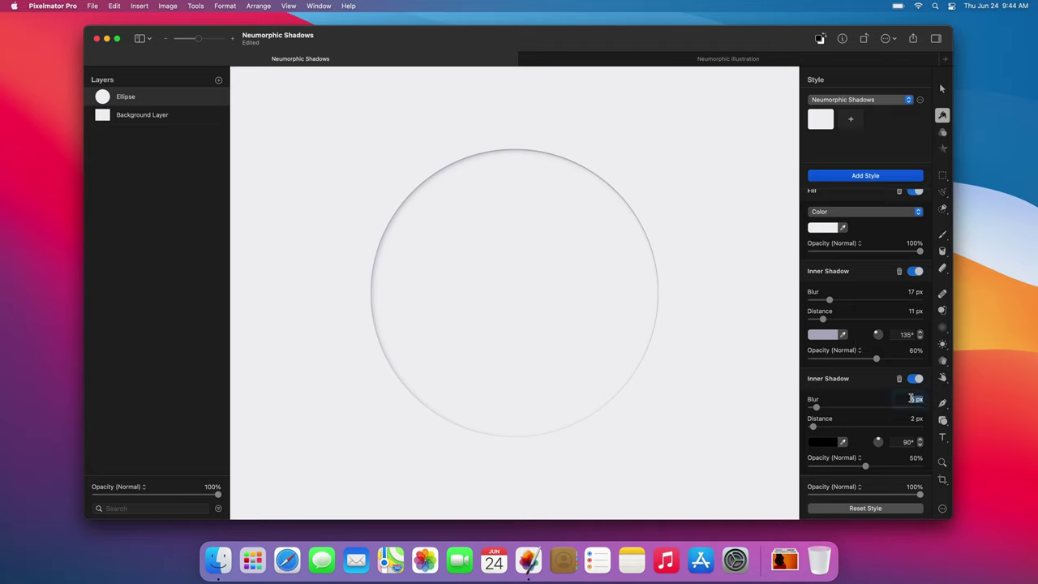
pyautogui.write('17')
pyautogui.press('Return')
pyautogui.click(914, 418)
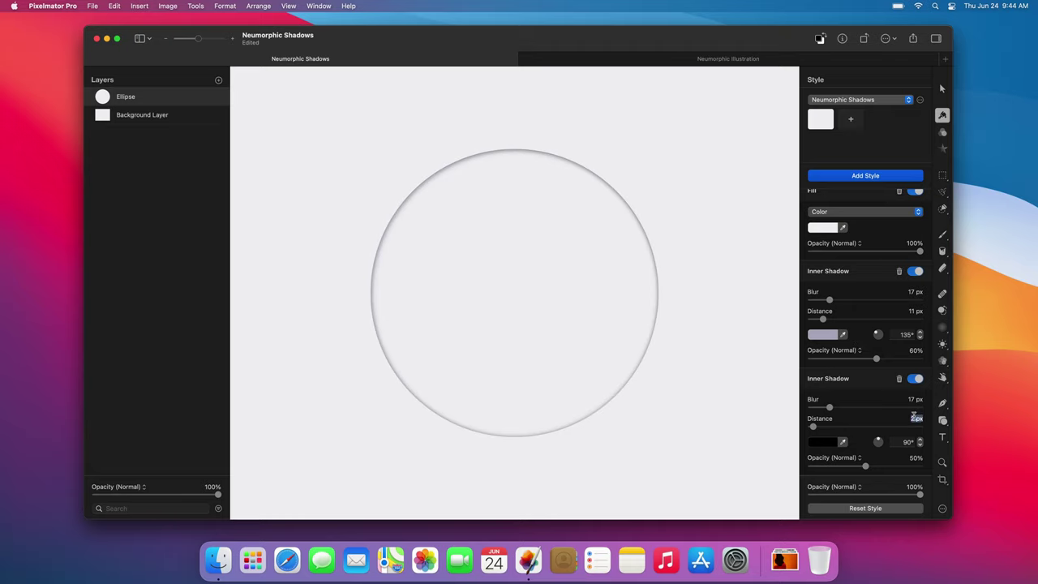
pyautogui.write('11')
pyautogui.press('Return')
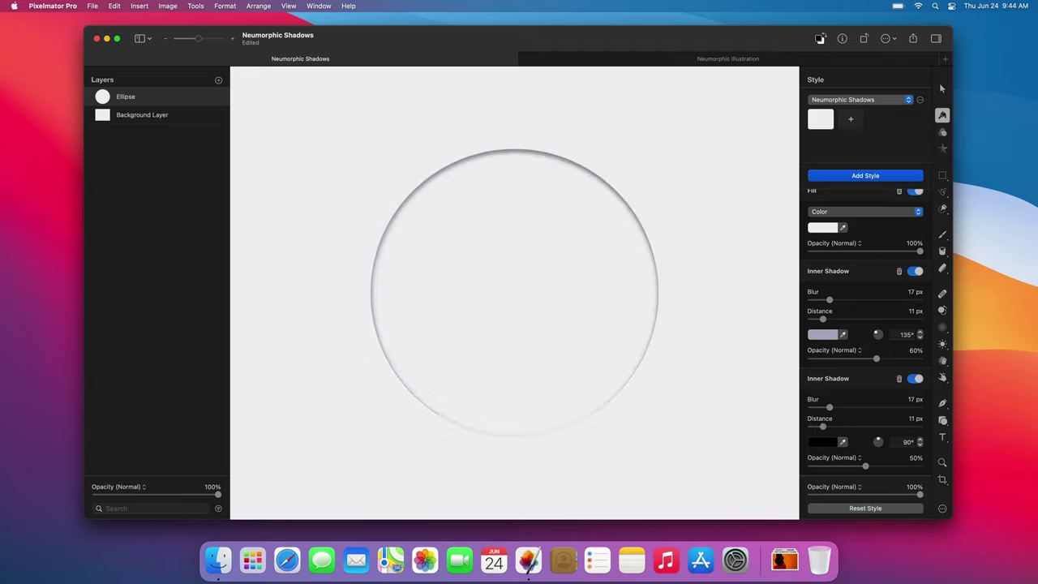
pyautogui.click(906, 442)
pyautogui.write('315')
pyautogui.press('Return')
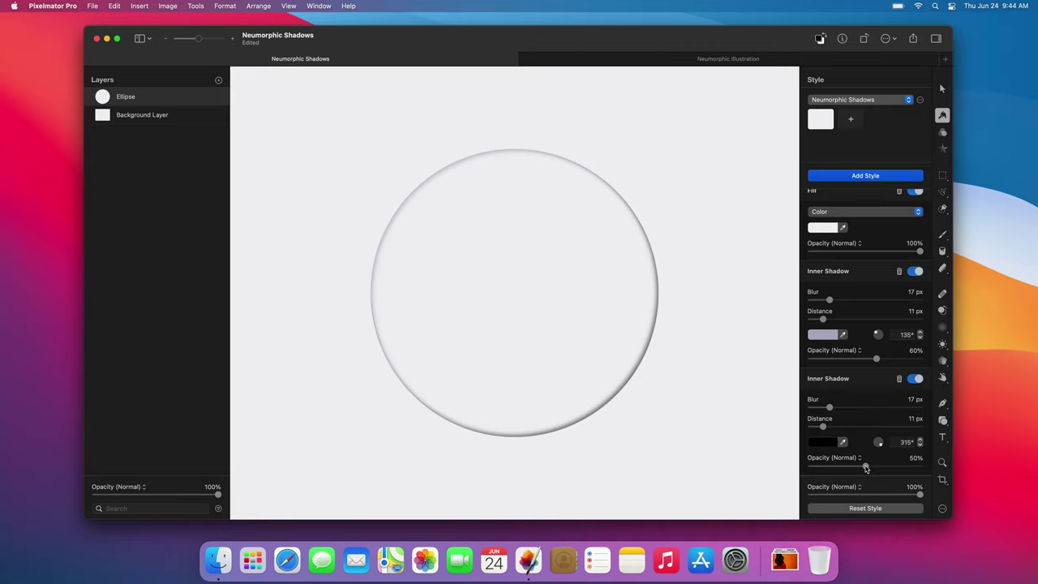
pyautogui.moveTo(865, 467); pyautogui.dragTo(924, 468)
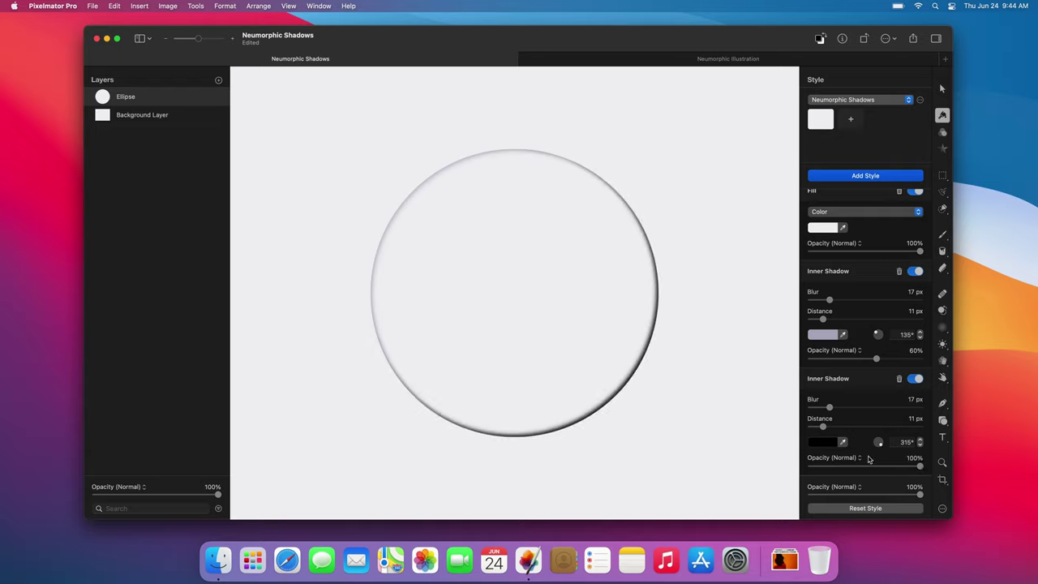
pyautogui.click(833, 445)
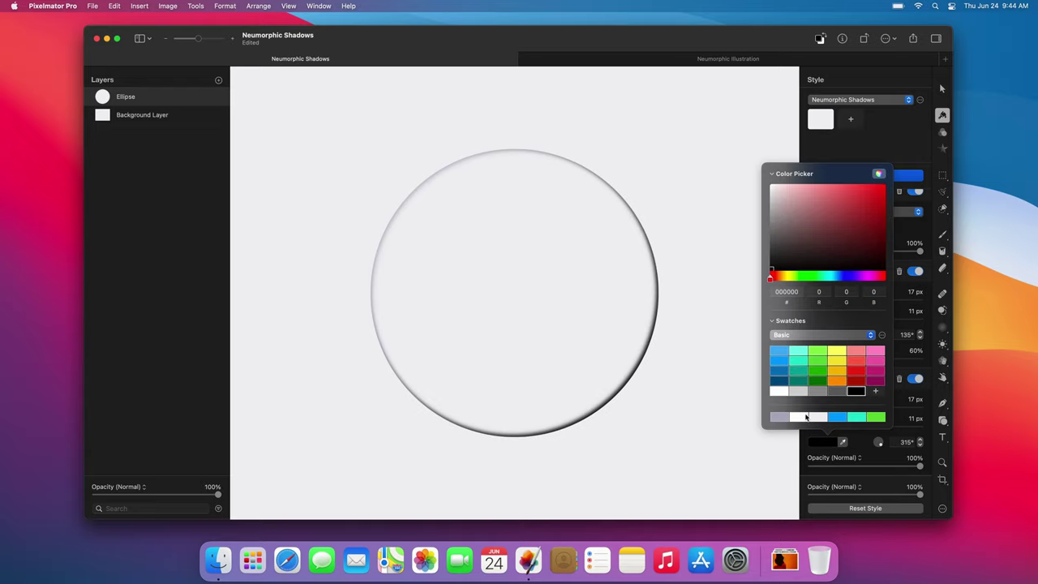
pyautogui.click(778, 391)
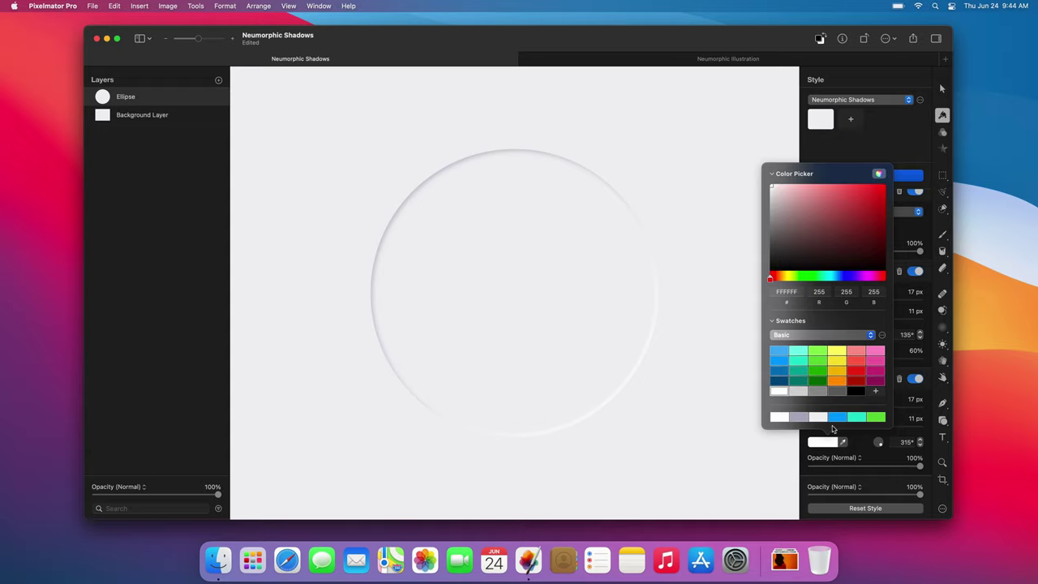
pyautogui.click(857, 443)
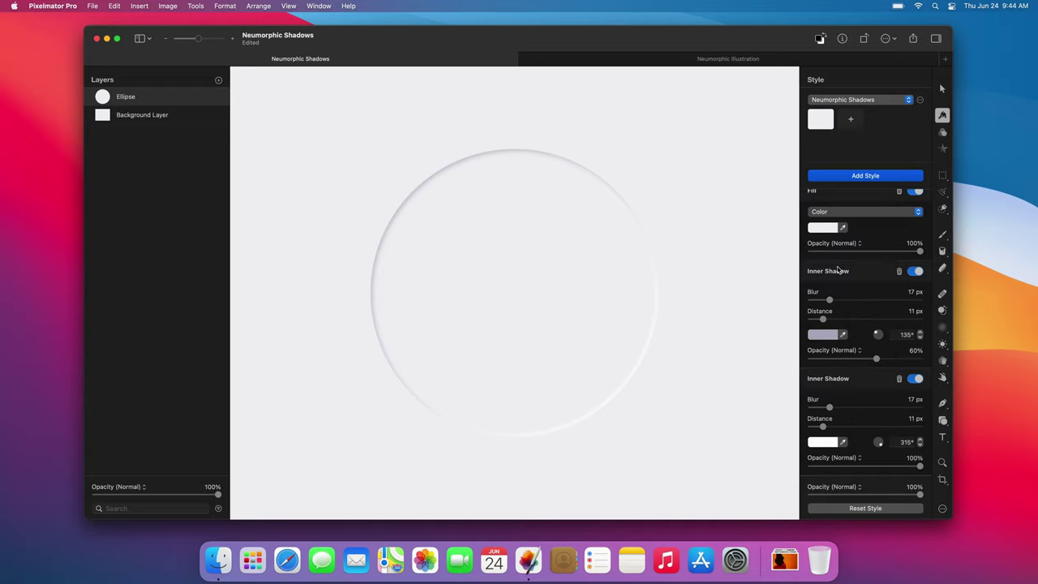
# Step: Save the inner-shadow style as preset Lowered, then apply Raised and Lowered to the ellipse
pyautogui.click(849, 123)
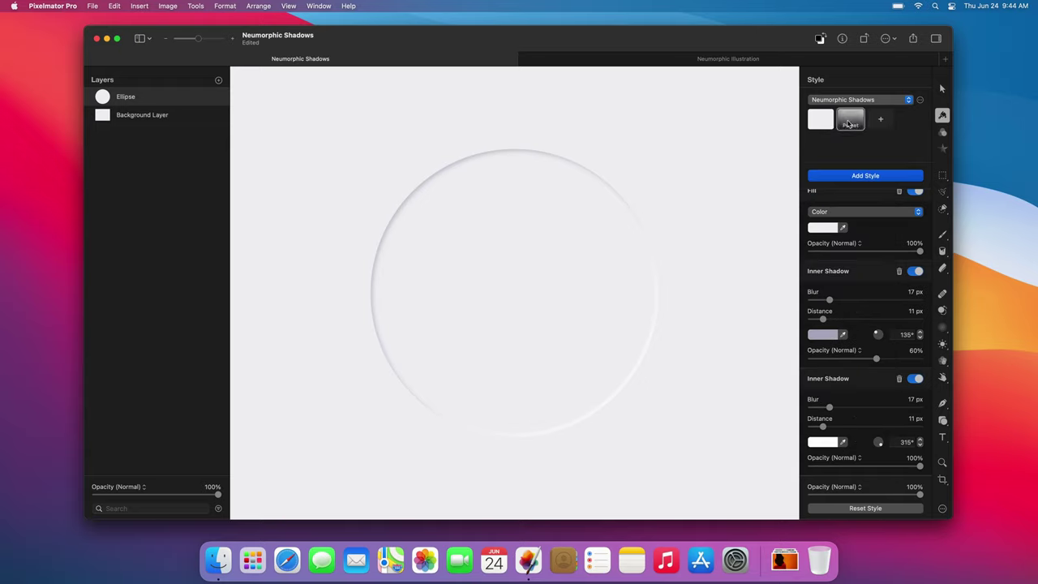
pyautogui.rightClick(849, 123)
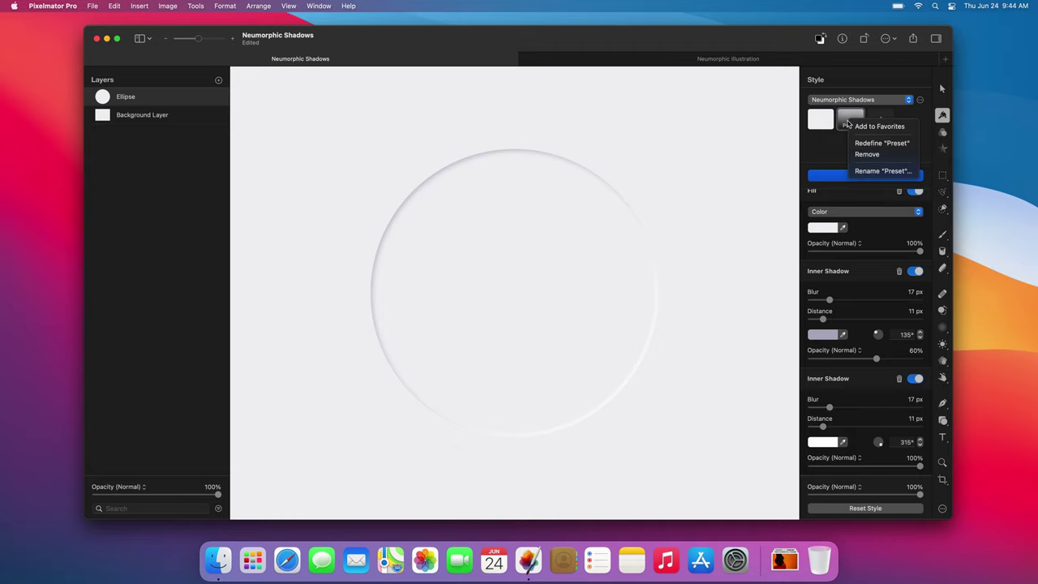
pyautogui.click(865, 170)
pyautogui.write('Lowered')
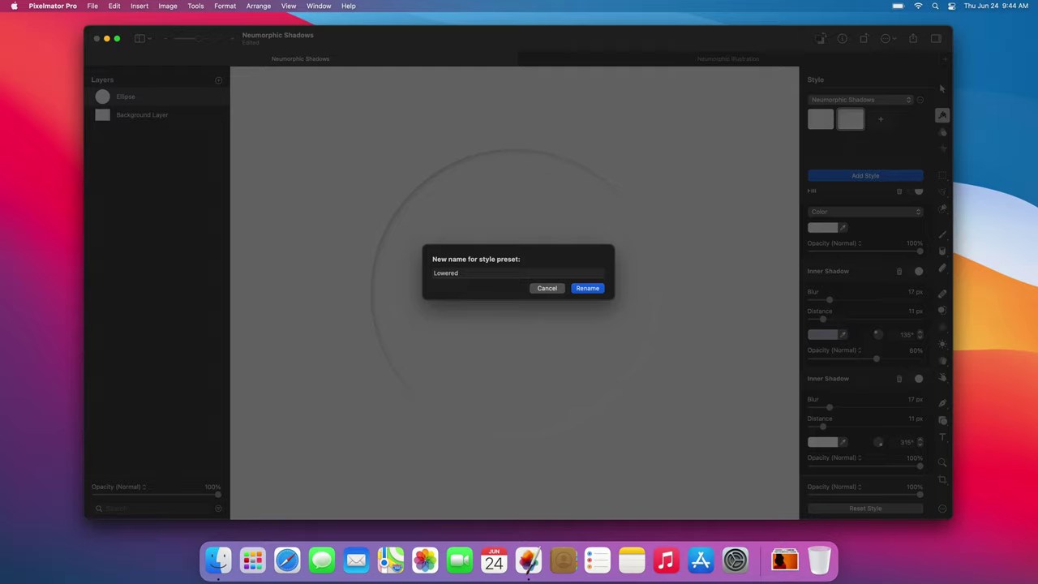
pyautogui.press('Return')
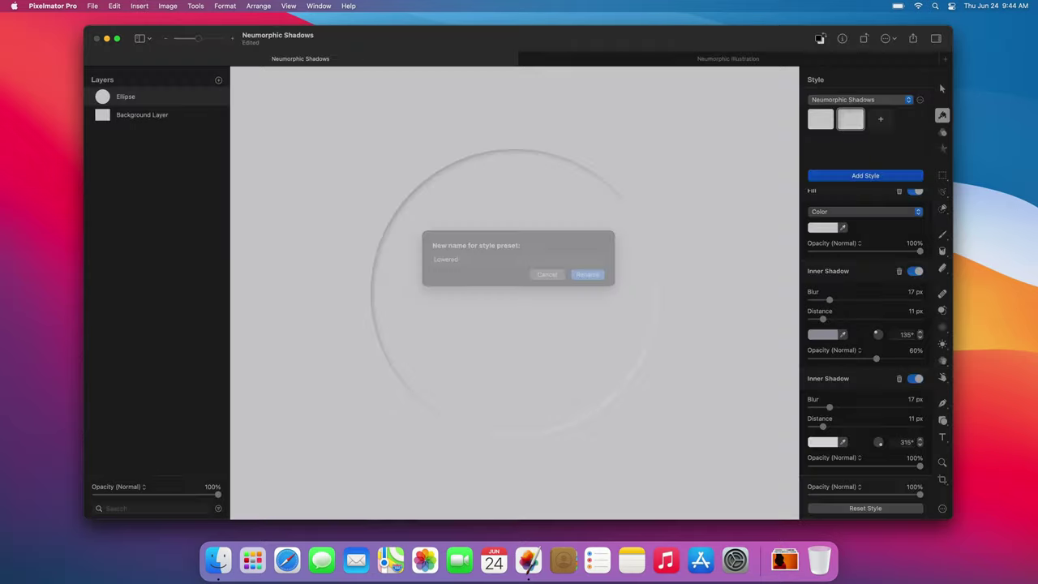
pyautogui.click(820, 122)
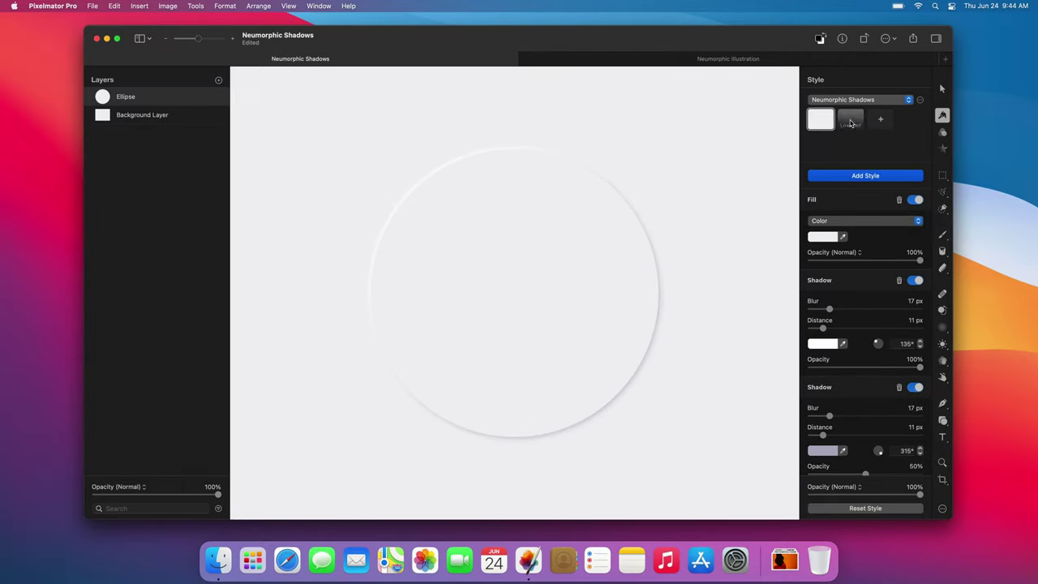
pyautogui.click(849, 121)
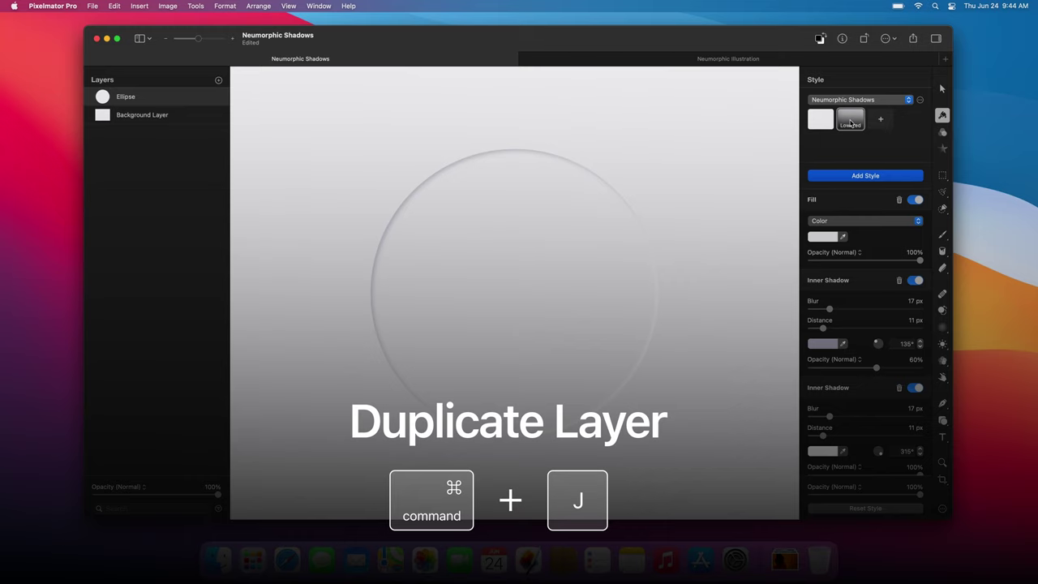
# Step: Duplicate the ellipse, shrink the copy to a smaller concentric circle, and give it the Raised preset
pyautogui.press('super+j')
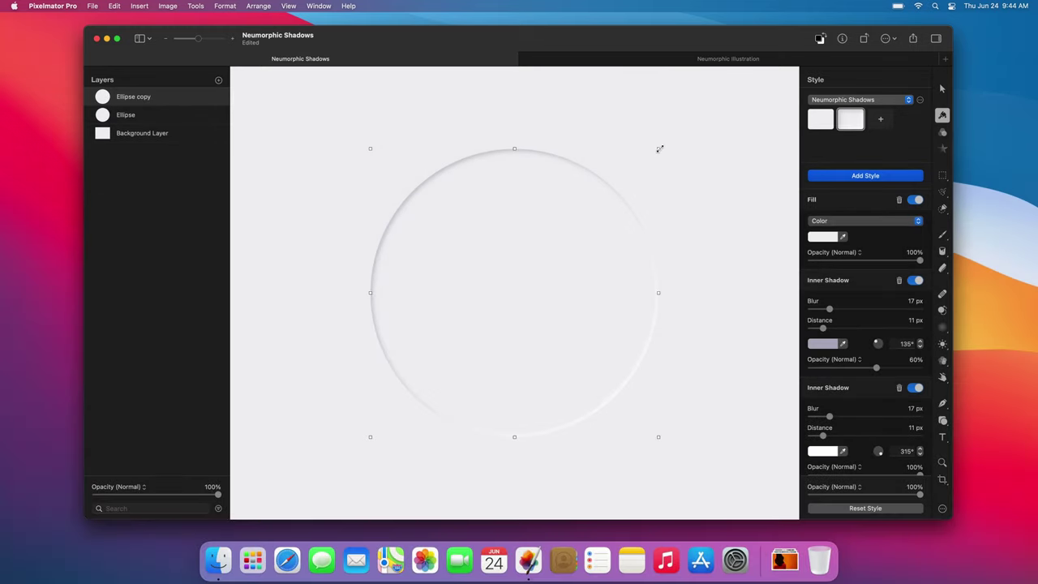
pyautogui.moveTo(658, 149); pyautogui.dragTo(631, 178)
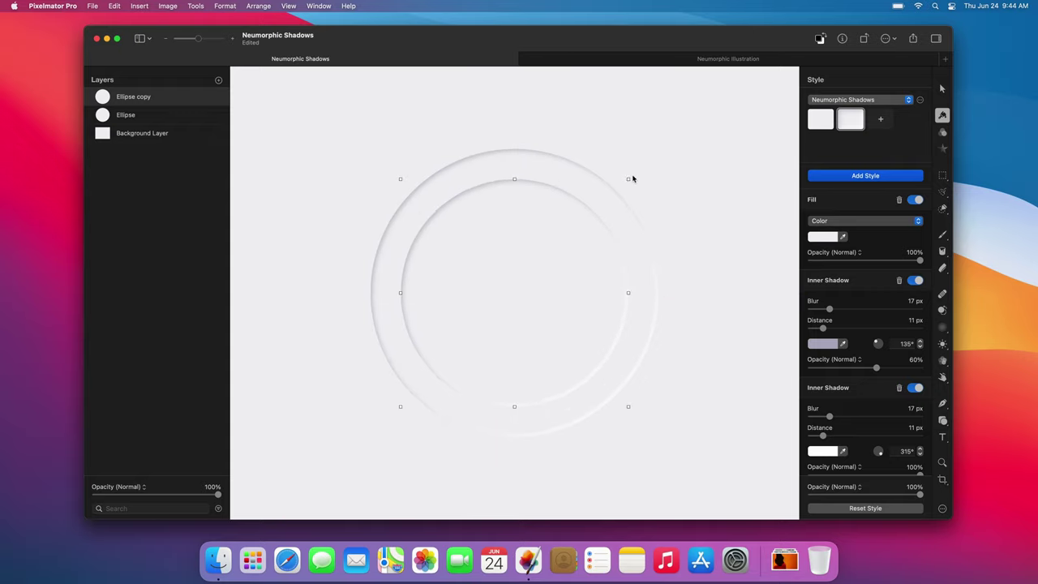
pyautogui.click(819, 121)
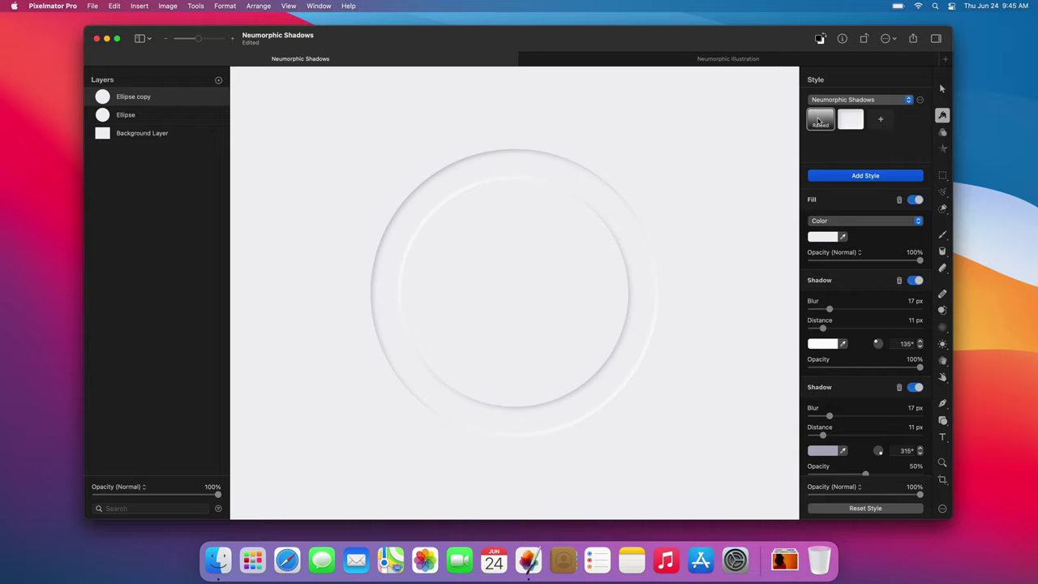
# Step: Apply Raised to the outer Ellipse layer and Lowered to the Ellipse copy
pyautogui.click(171, 119)
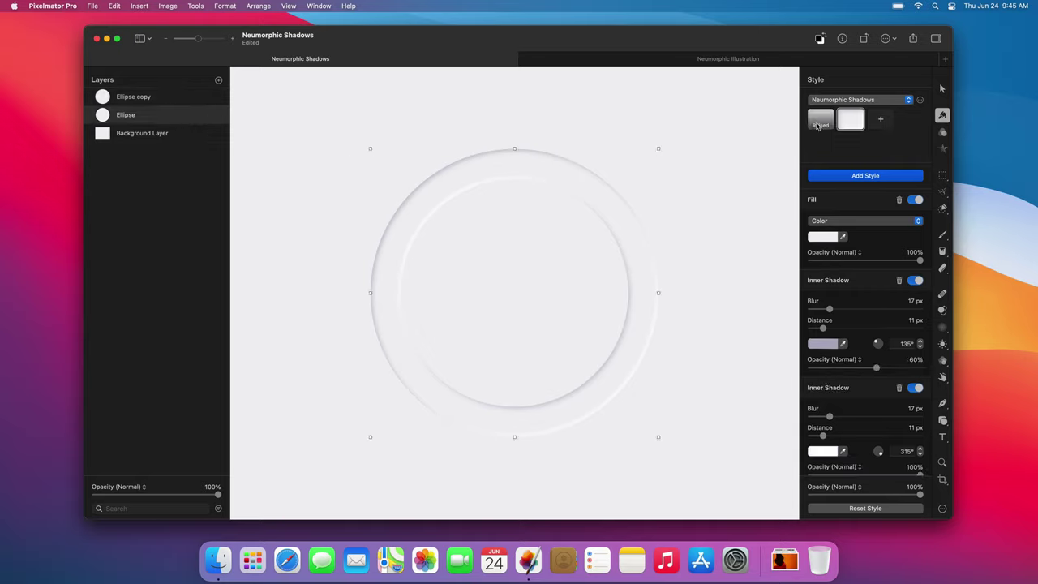
pyautogui.click(820, 122)
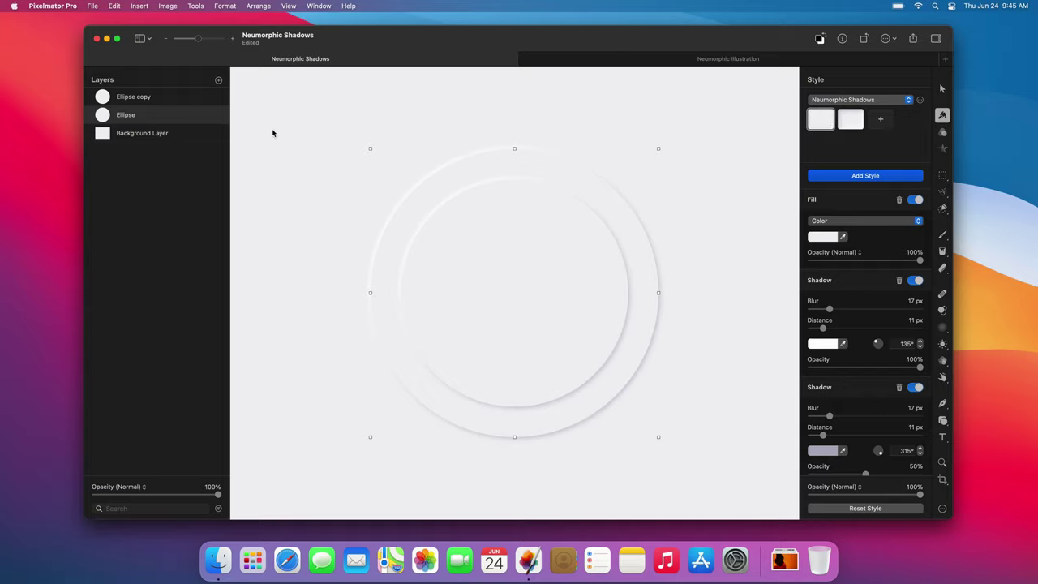
pyautogui.click(195, 102)
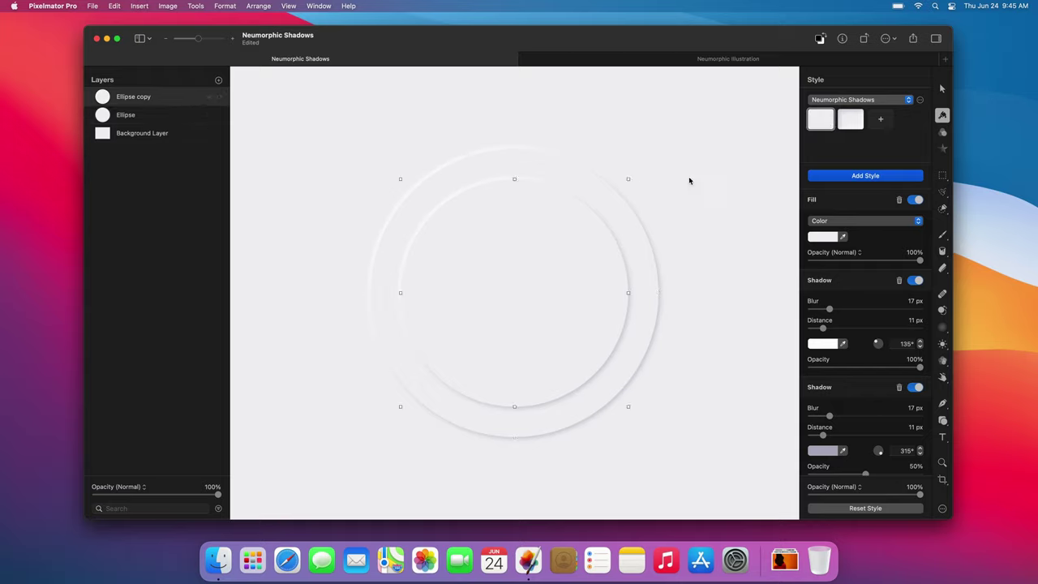
pyautogui.click(849, 122)
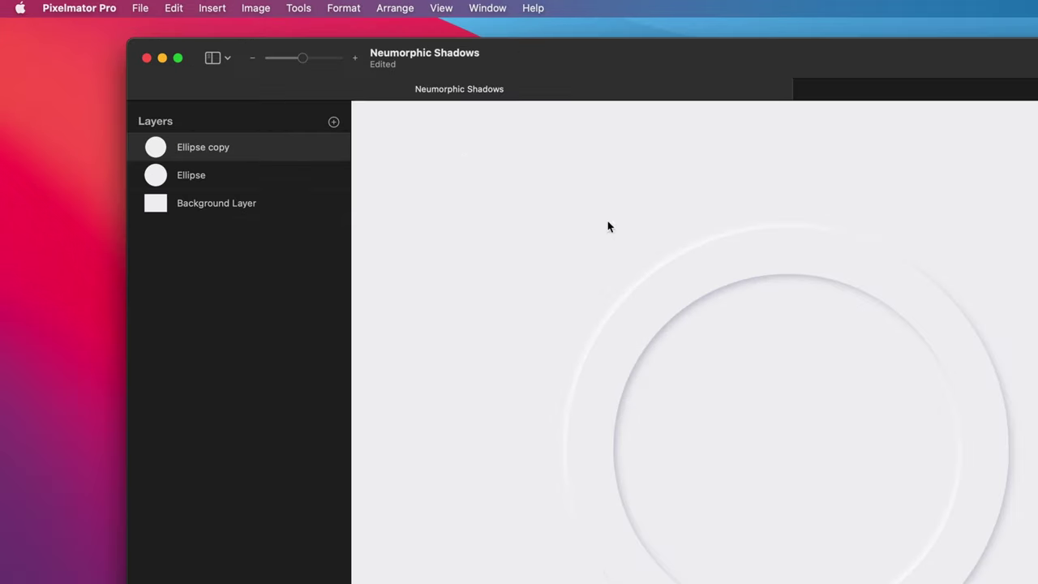
# Step: Hide the Ellipse copy and fill the Background Layer with dark gray 232425
pyautogui.click(335, 148)
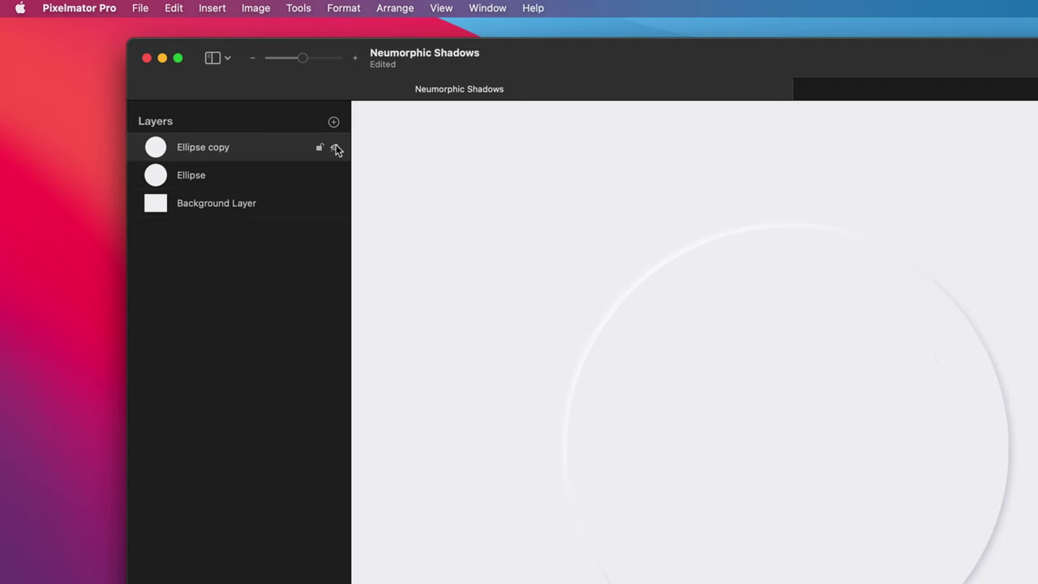
pyautogui.click(300, 202)
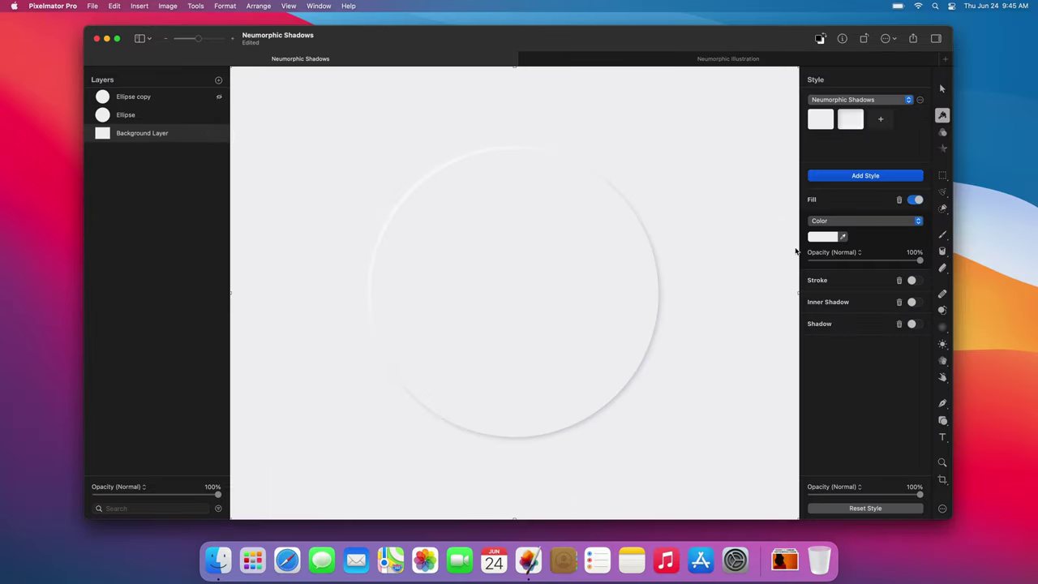
pyautogui.click(831, 238)
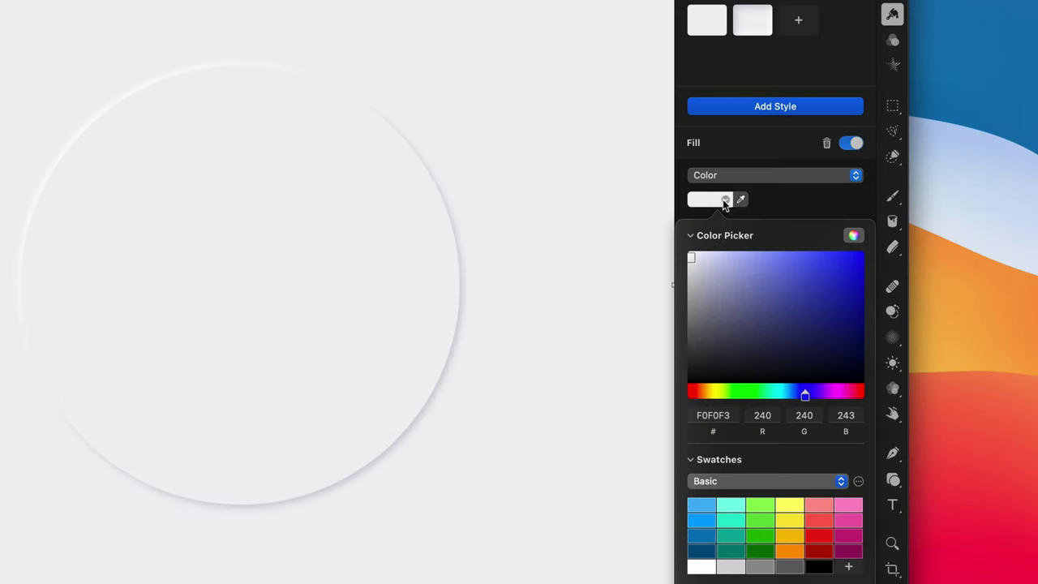
pyautogui.click(702, 412)
pyautogui.press('BackSpace')
pyautogui.write('232425')
pyautogui.press('Return')
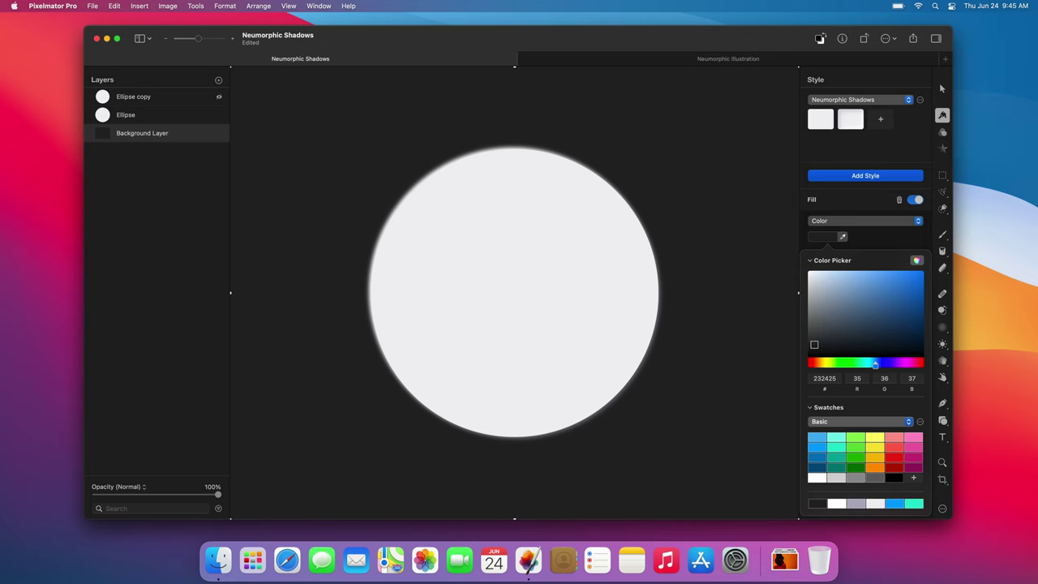
pyautogui.press('Escape')
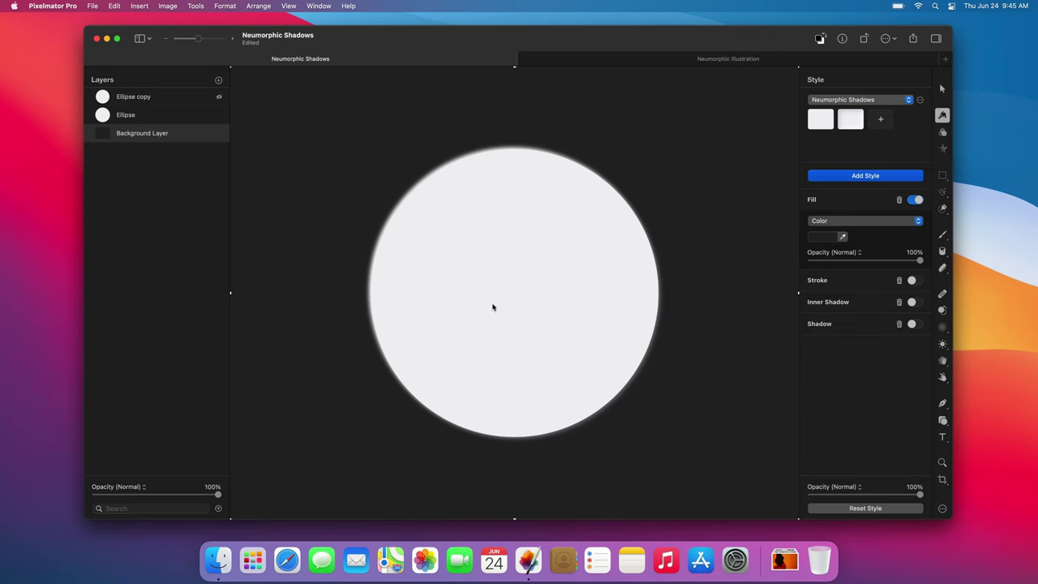
# Step: Fill the outer Ellipse with the dark canvas colour using the eyedropper
pyautogui.click(170, 120)
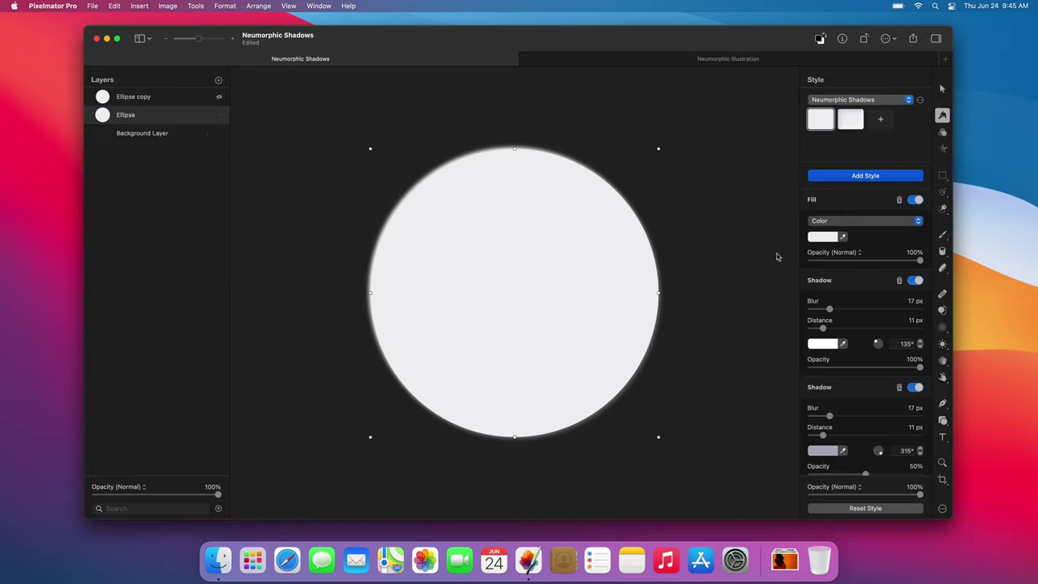
pyautogui.click(842, 237)
pyautogui.click(750, 258)
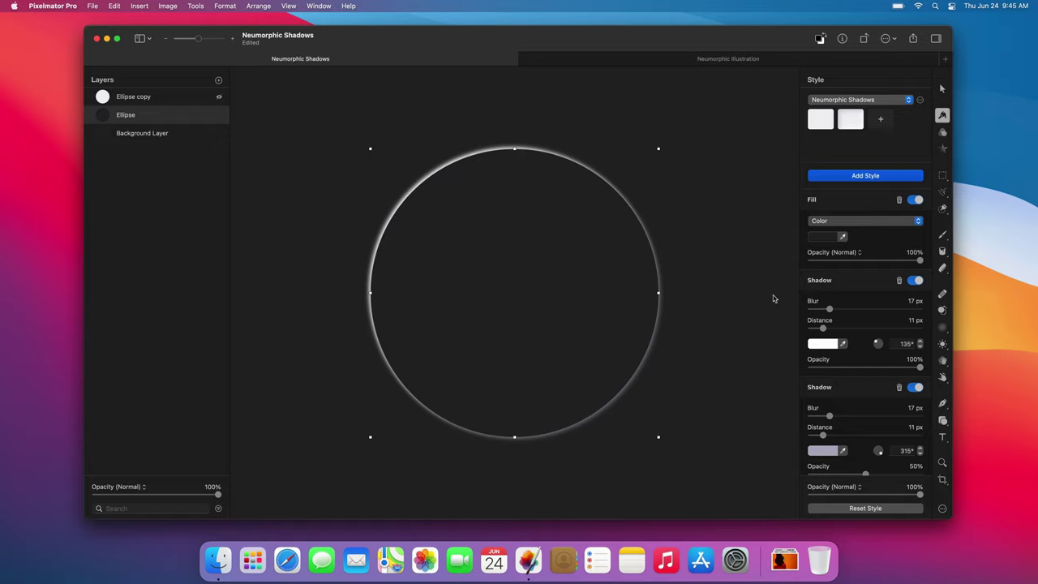
# Step: Set the ellipse's first shadow to 404141 and its second shadow to black
pyautogui.click(833, 345)
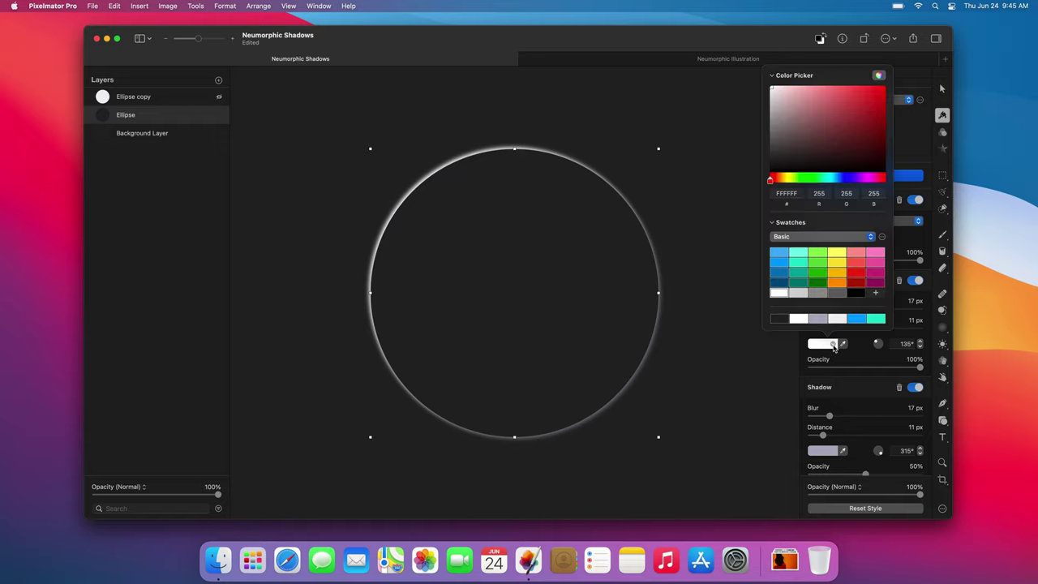
pyautogui.click(785, 192)
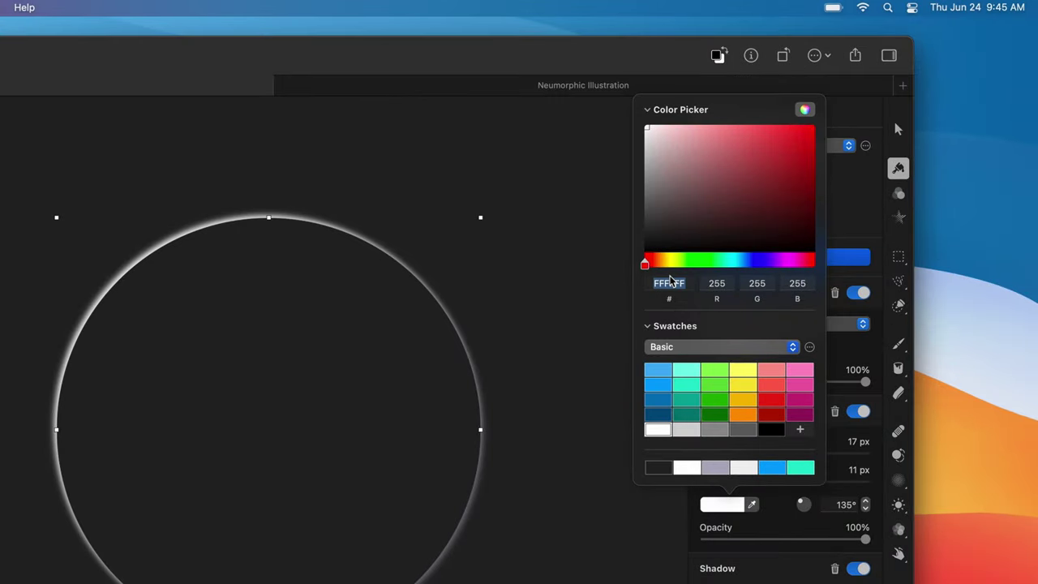
pyautogui.press('BackSpace')
pyautogui.write('404141')
pyautogui.press('Return')
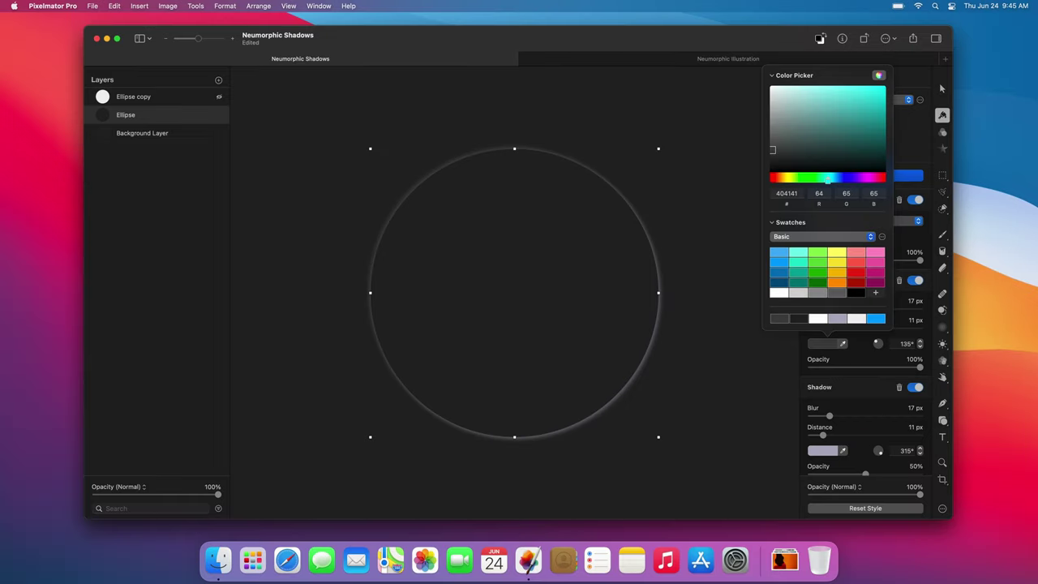
pyautogui.press('Escape')
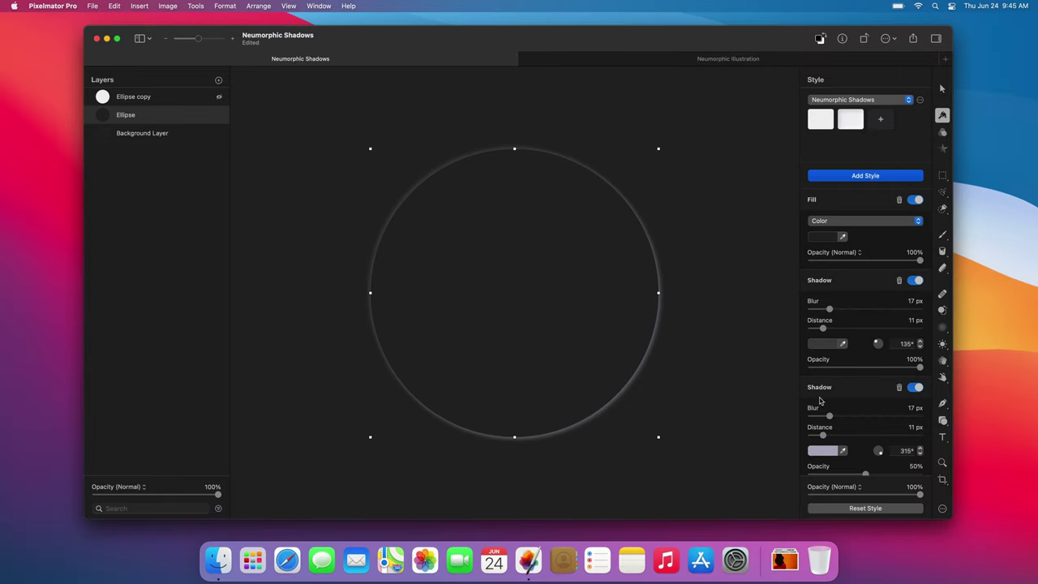
pyautogui.click(831, 452)
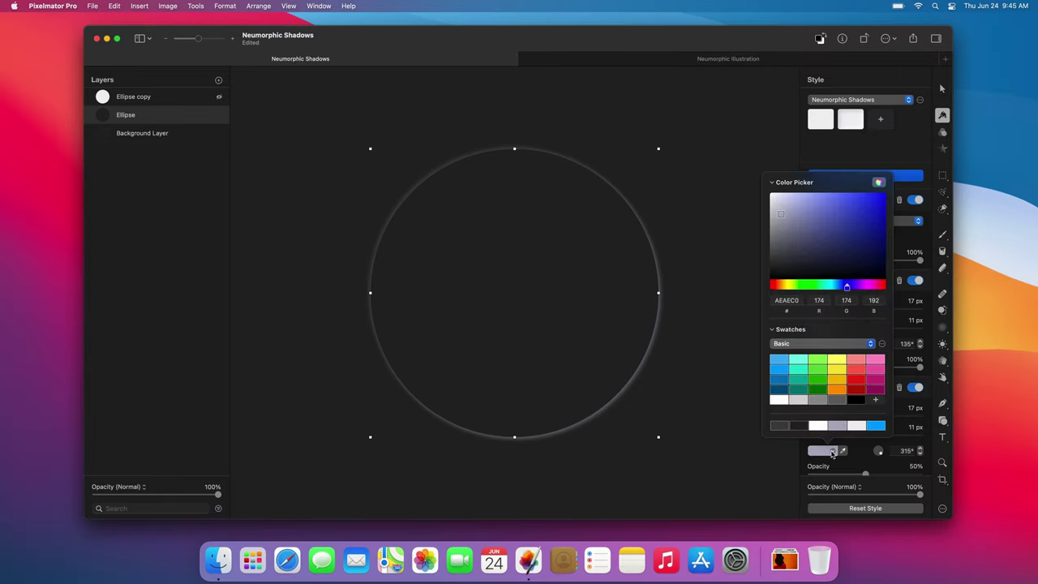
pyautogui.click(855, 400)
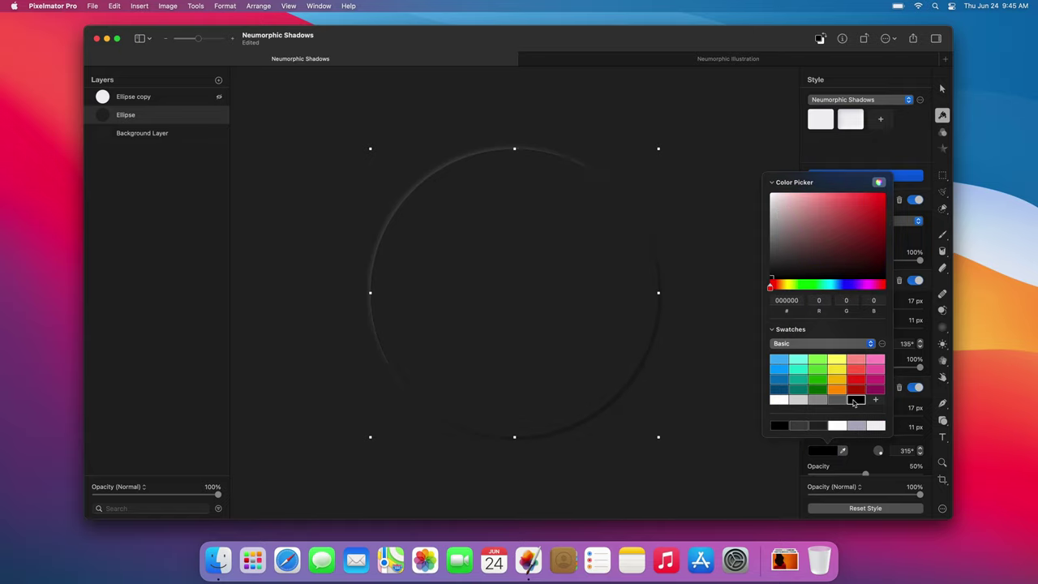
pyautogui.press('Escape')
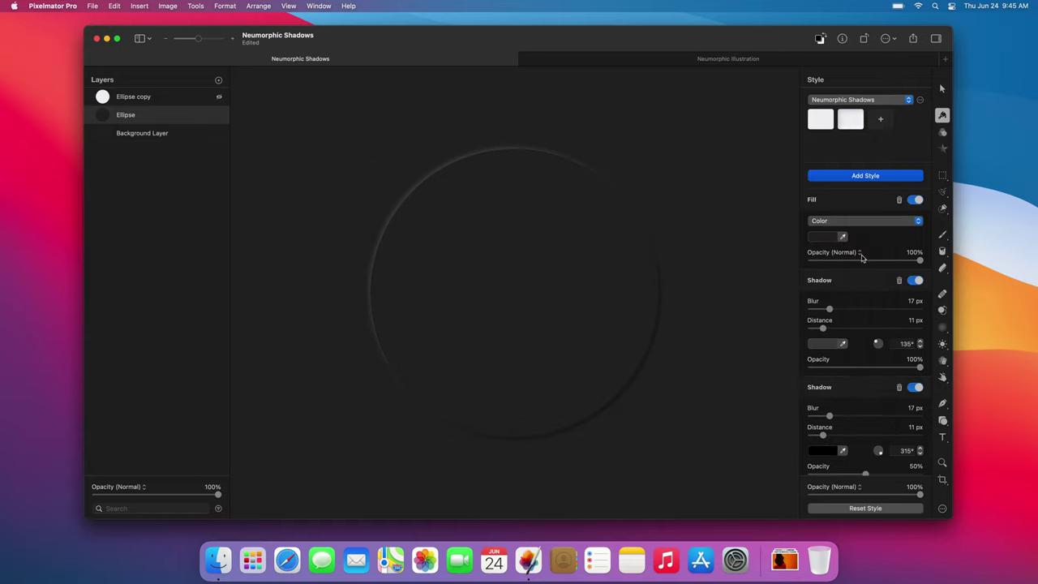
# Step: Save the ellipse's look as a new style preset named Raised
pyautogui.click(879, 120)
pyautogui.rightClick(880, 123)
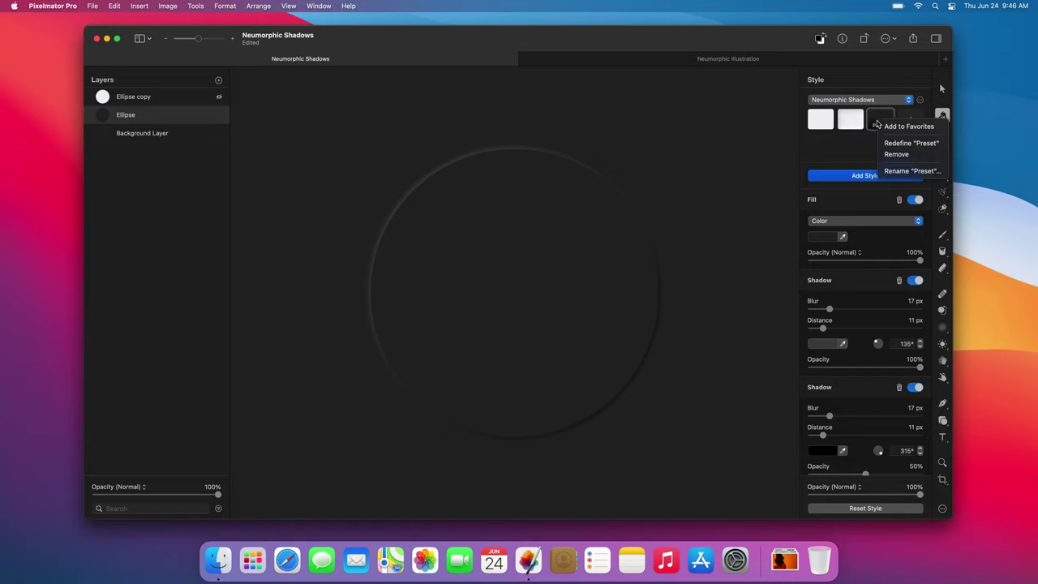
pyautogui.click(890, 169)
pyautogui.write('Raised')
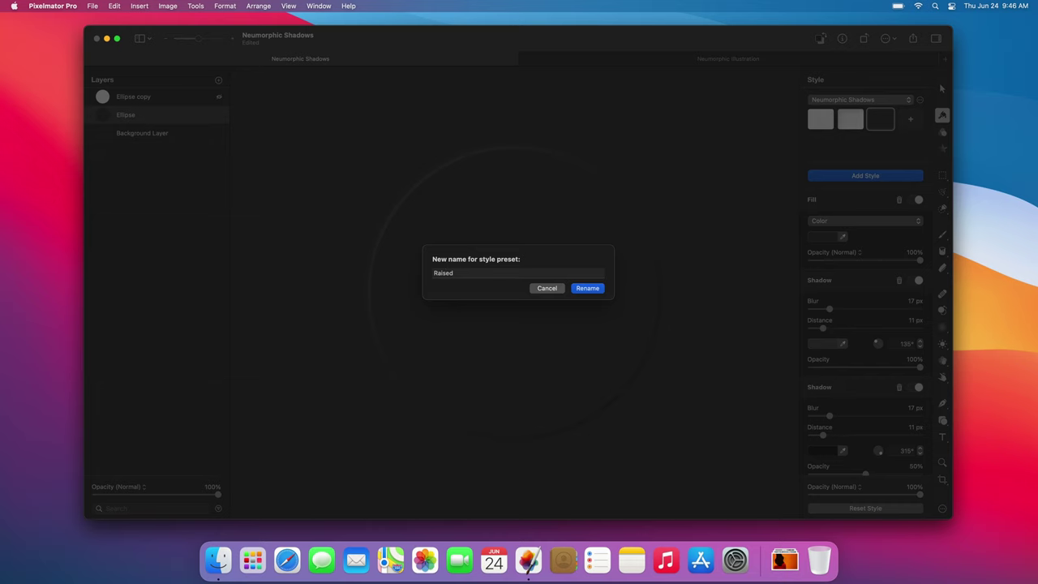
pyautogui.press('Return')
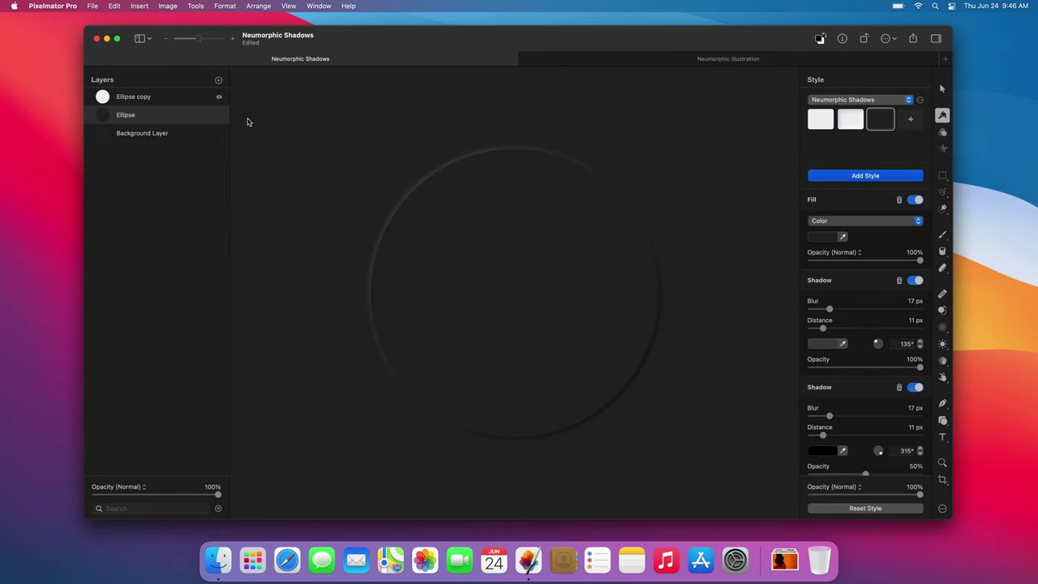
# Step: Show the Ellipse copy and fill it with the dark canvas colour
pyautogui.click(218, 97)
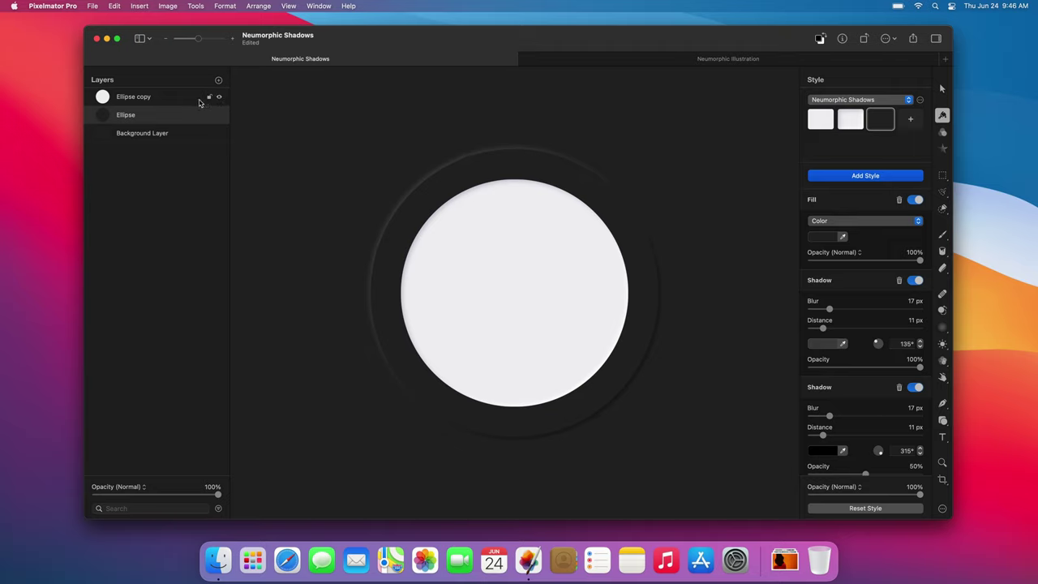
pyautogui.click(188, 98)
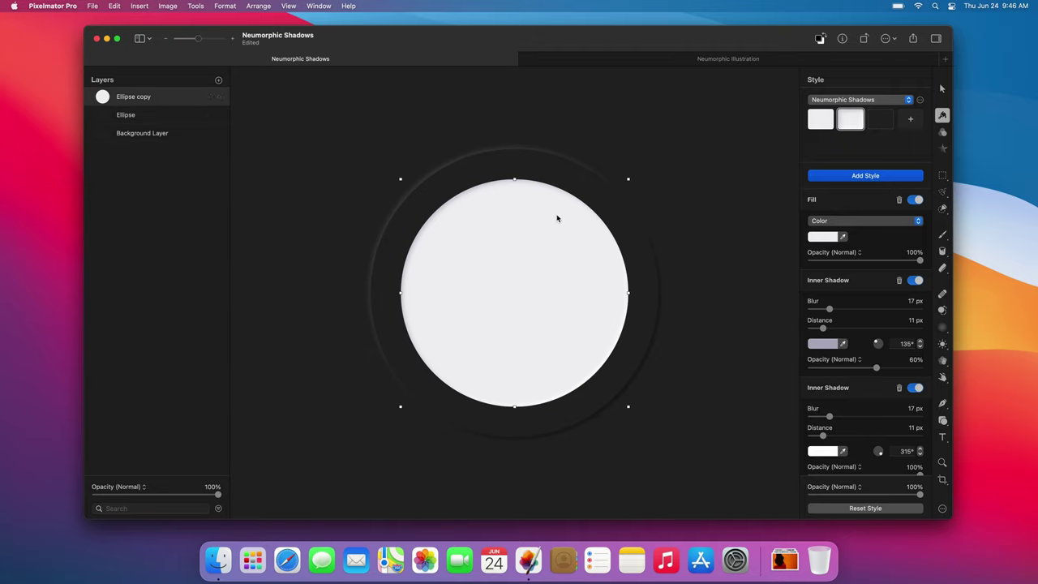
pyautogui.click(841, 236)
pyautogui.click(755, 250)
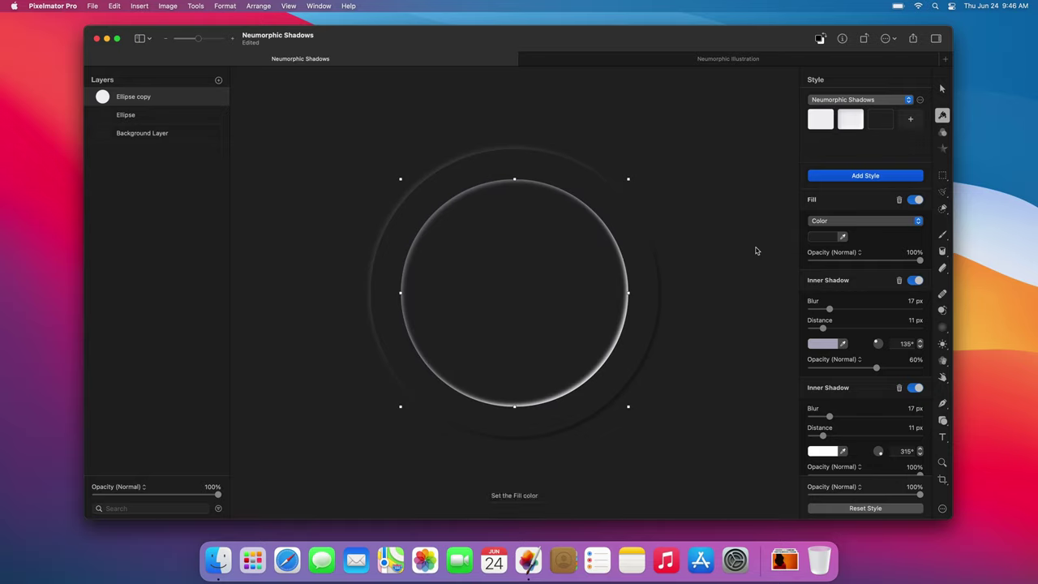
# Step: Make the inner ellipse's first inner shadow black and its second grey
pyautogui.click(835, 344)
pyautogui.click(784, 320)
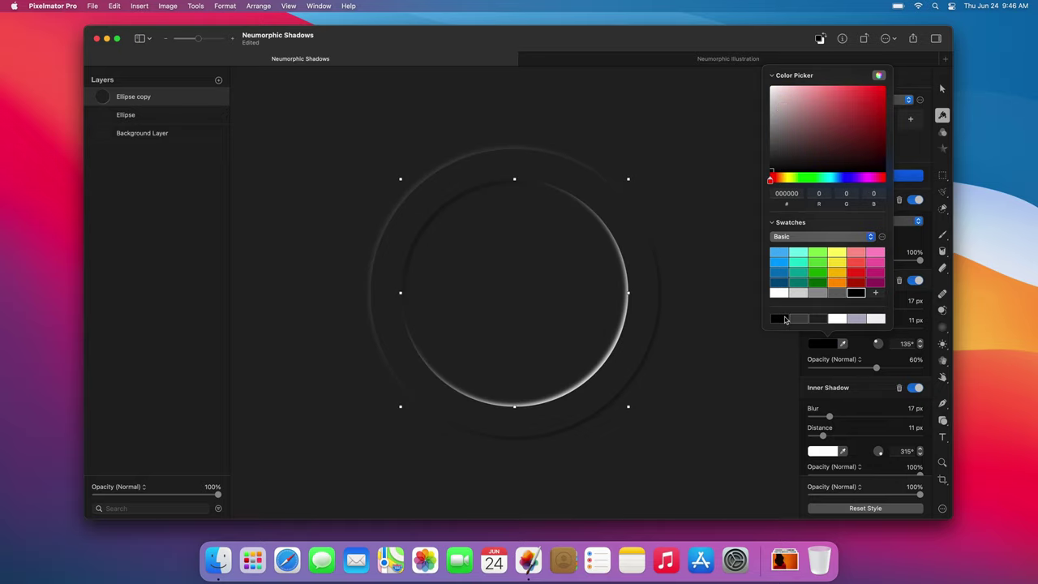
pyautogui.click(854, 343)
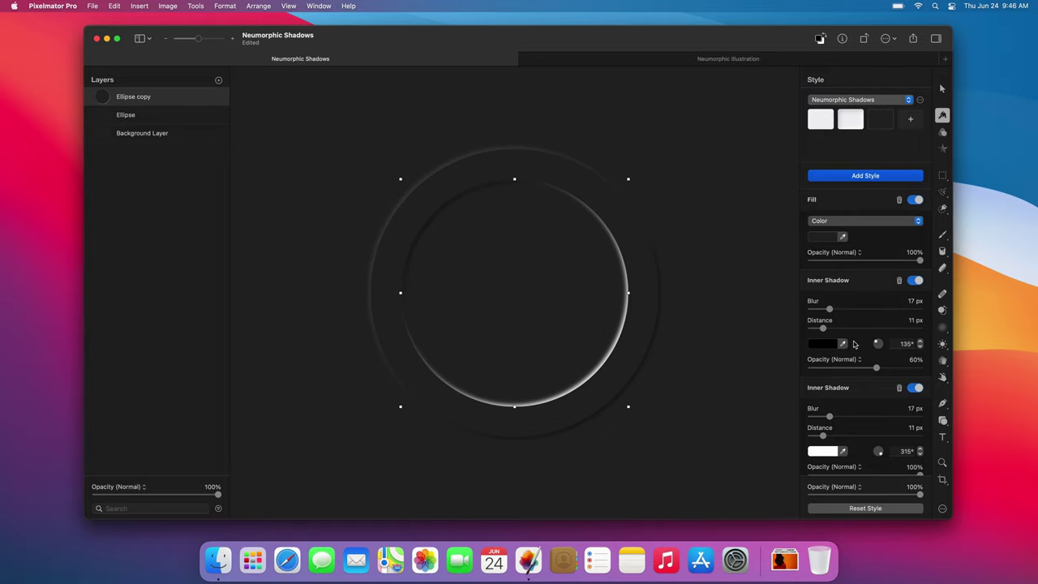
pyautogui.click(834, 451)
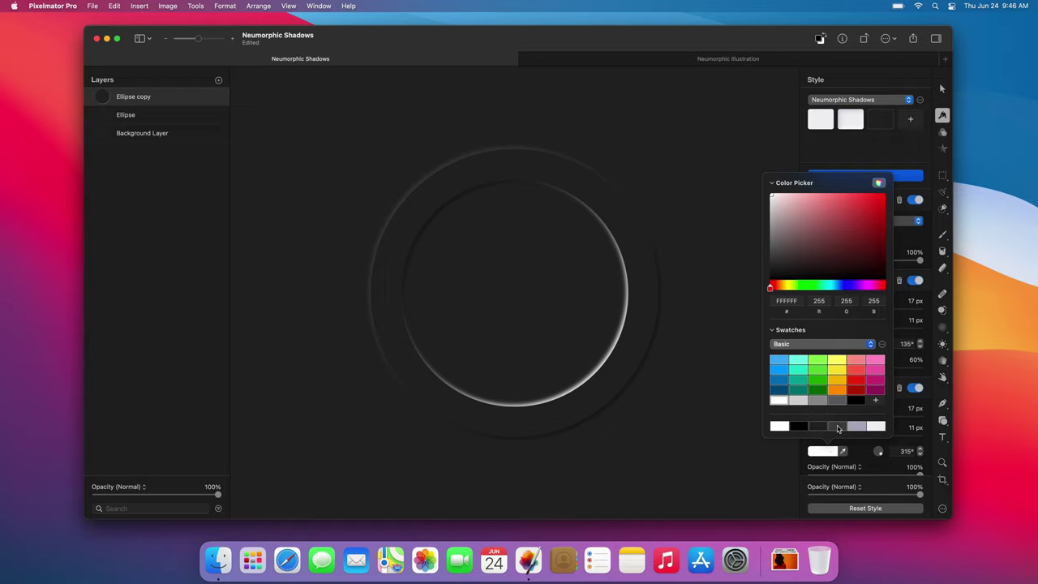
pyautogui.click(838, 428)
pyautogui.click(858, 451)
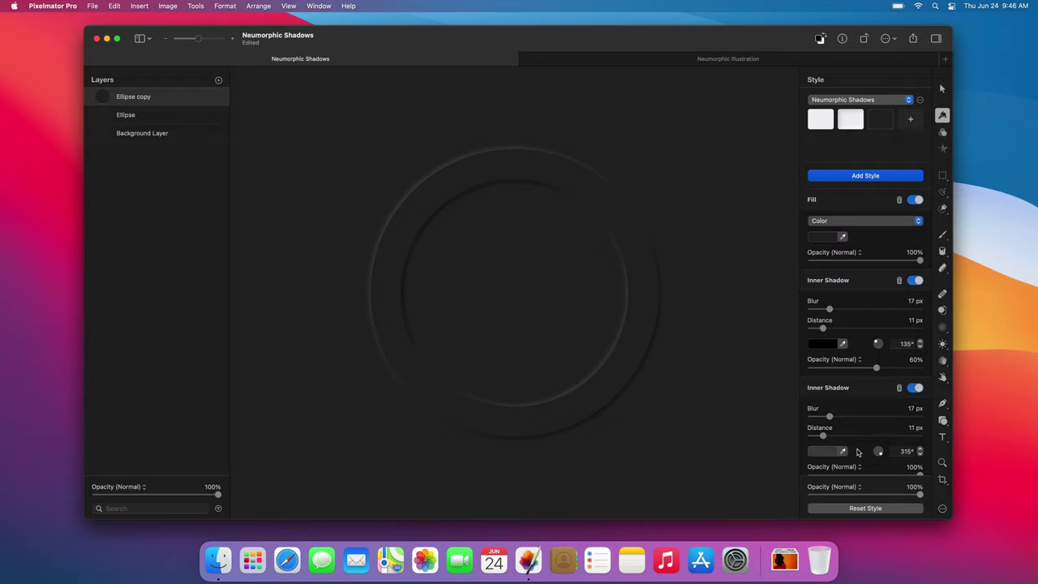
# Step: Save the inner ellipse's look as a preset named Lowered, then try Raised on it
pyautogui.click(910, 122)
pyautogui.rightClick(910, 126)
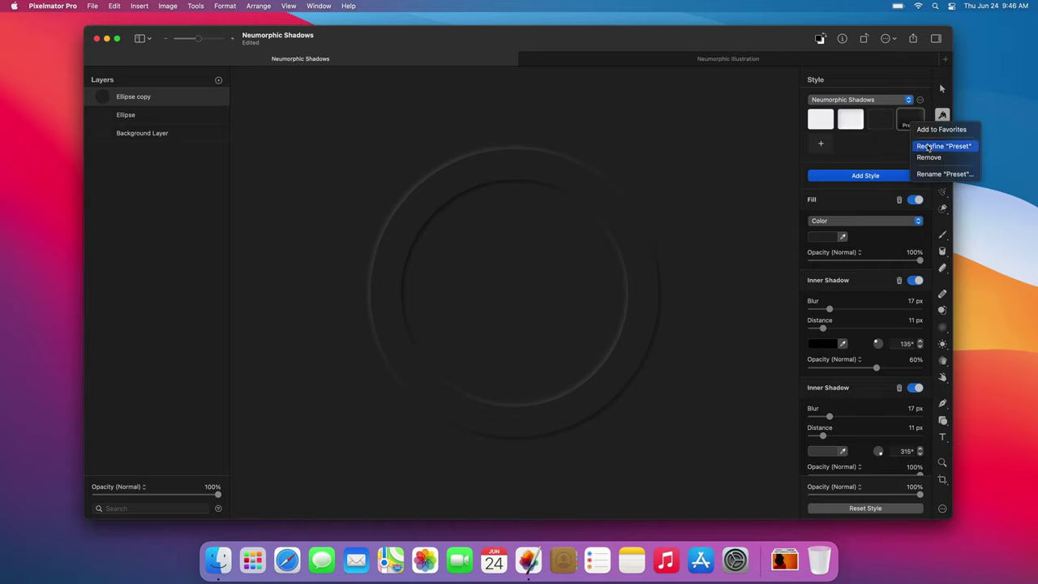
pyautogui.click(930, 175)
pyautogui.write('L')
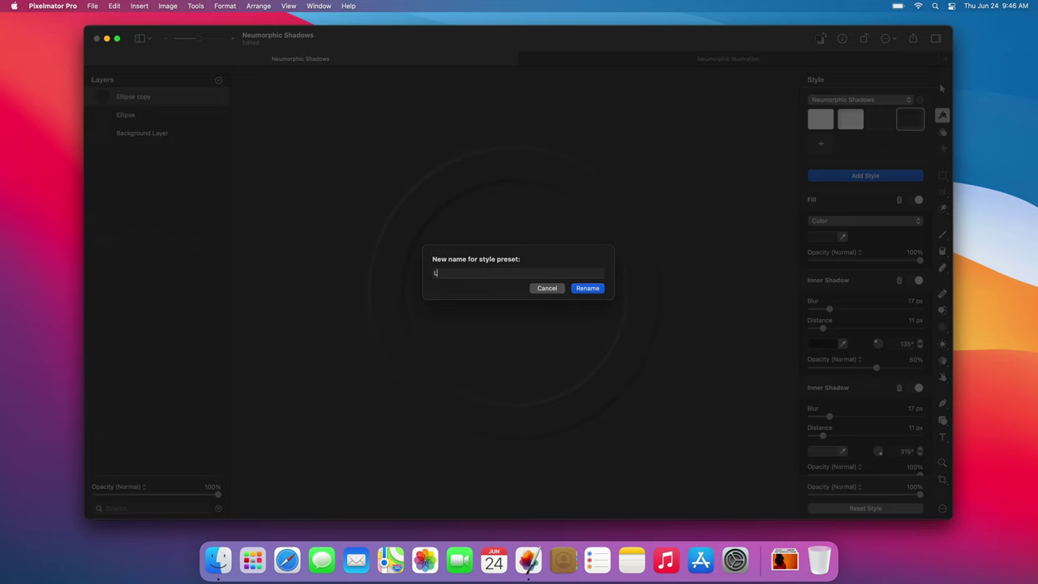
pyautogui.write('owered')
pyautogui.press('Return')
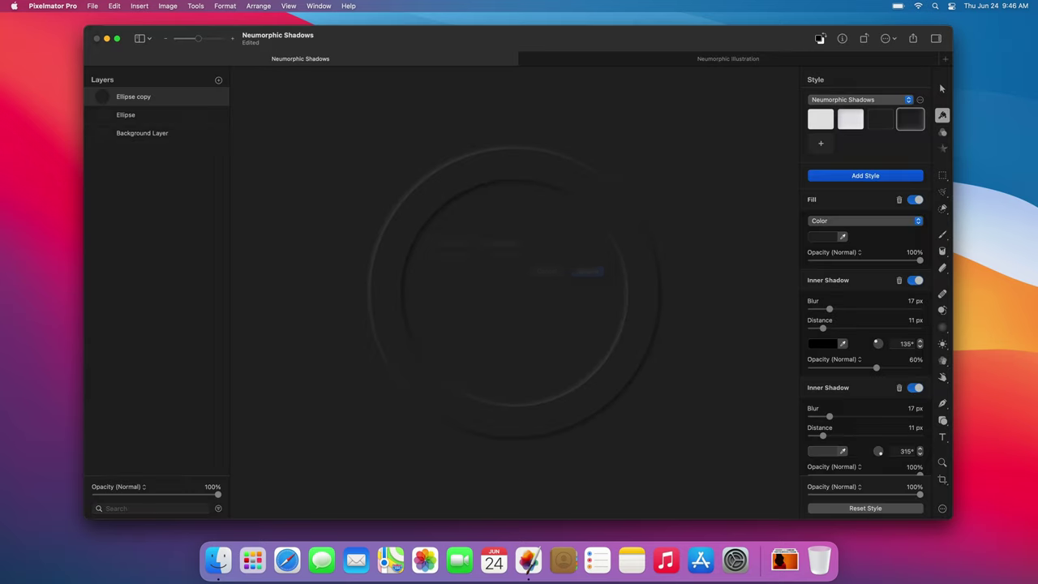
pyautogui.click(881, 124)
# Step: Reapply Lowered to the inner ellipse and switch to the Neumorphic Illustration document
pyautogui.click(908, 123)
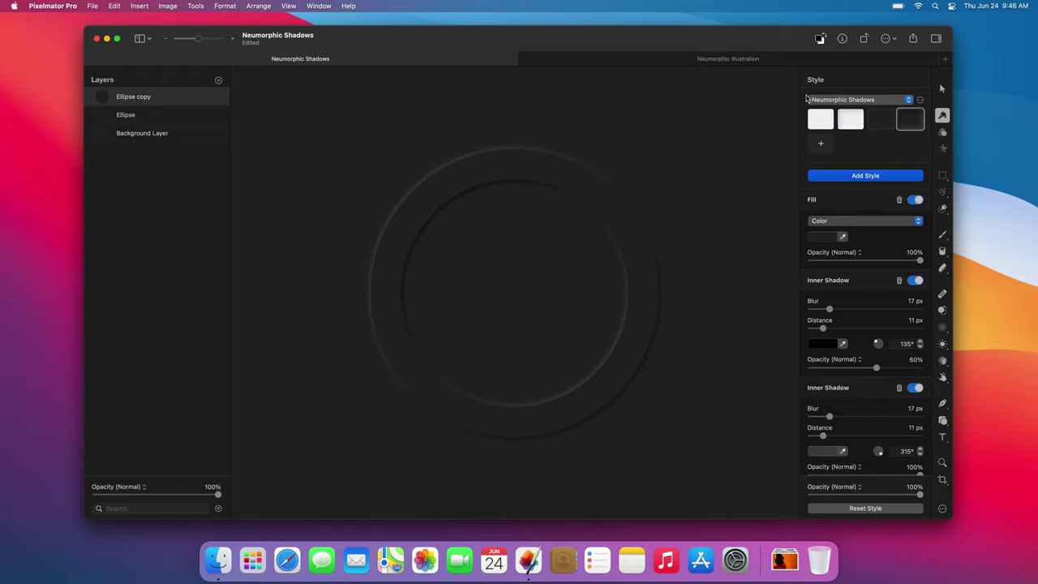
pyautogui.click(774, 69)
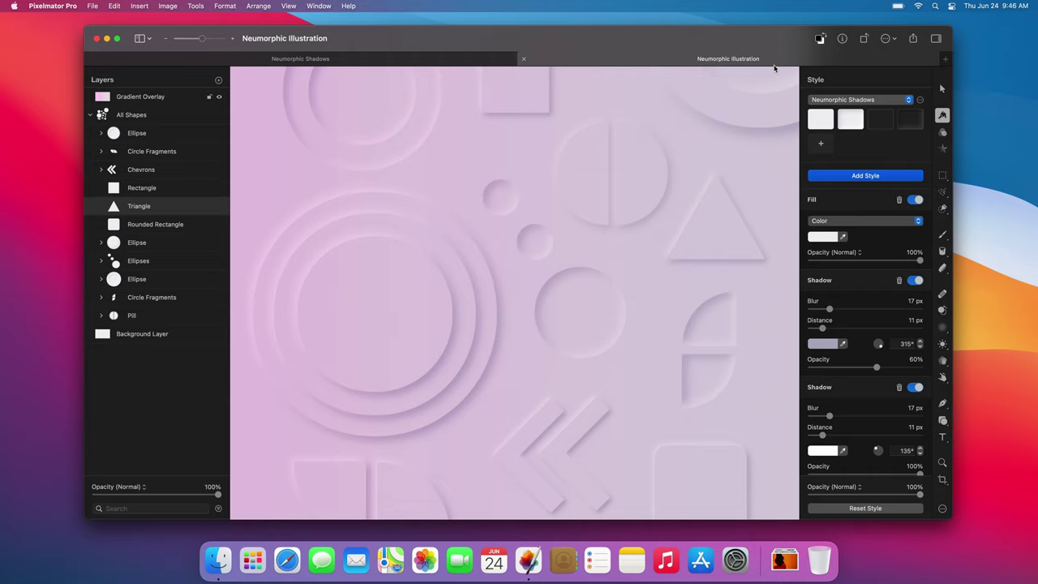